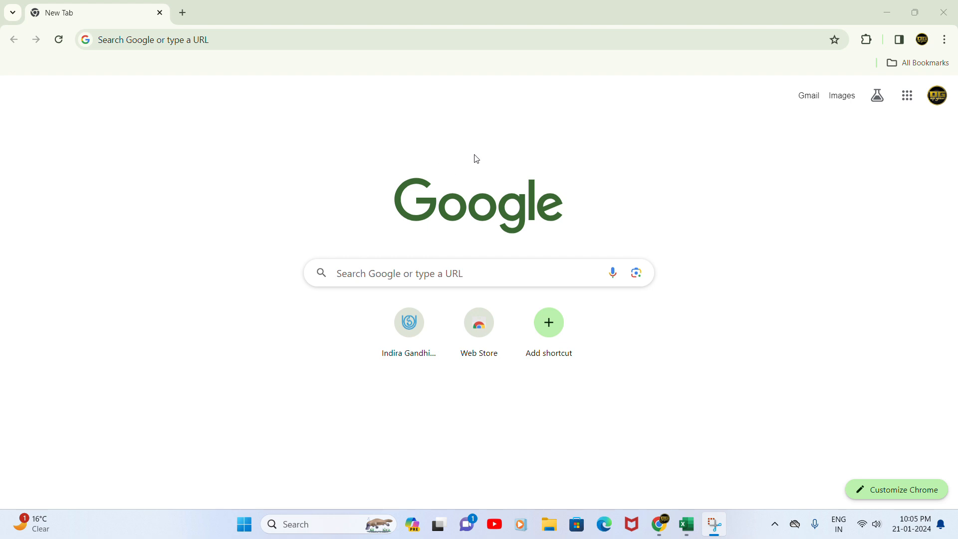
Search Google for paymanager and open the PayManager suggestion
{"action": "left_click", "coordinate": [404, 274]}
{"action": "left_click", "coordinate": [311, 330]}
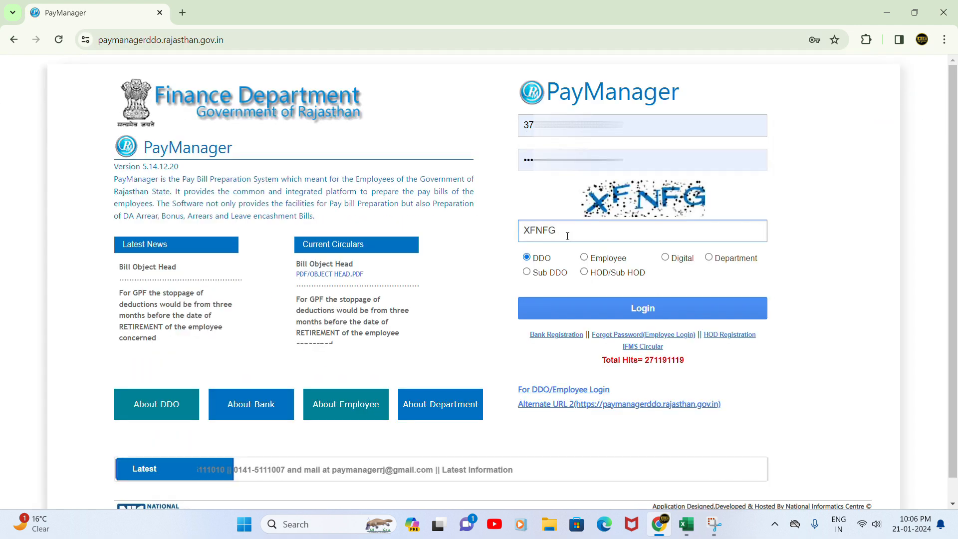
Log in as DDO, acknowledge the update message, and continue to the main site
{"action": "left_click", "coordinate": [628, 311]}
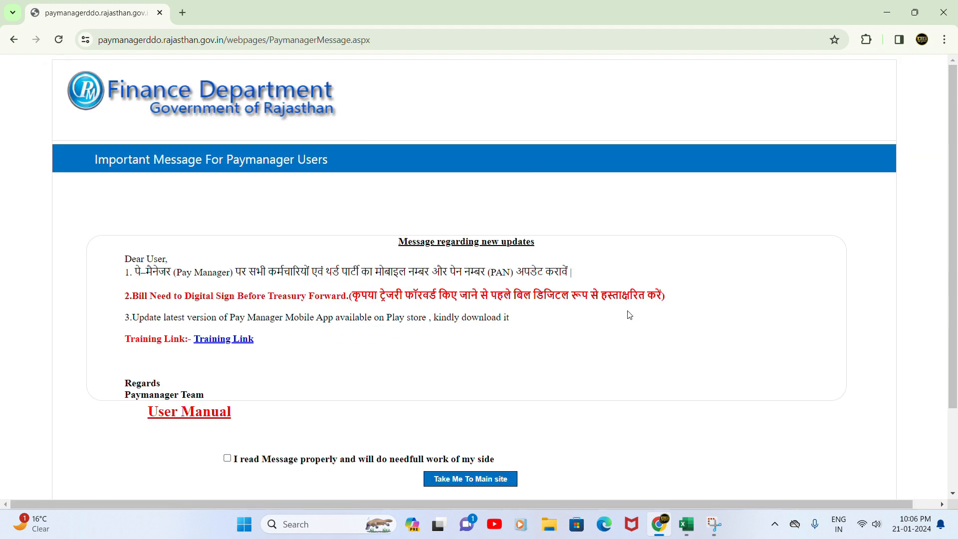
{"action": "scroll", "coordinate": [559, 329], "scroll_direction": "down", "scroll_amount": 1}
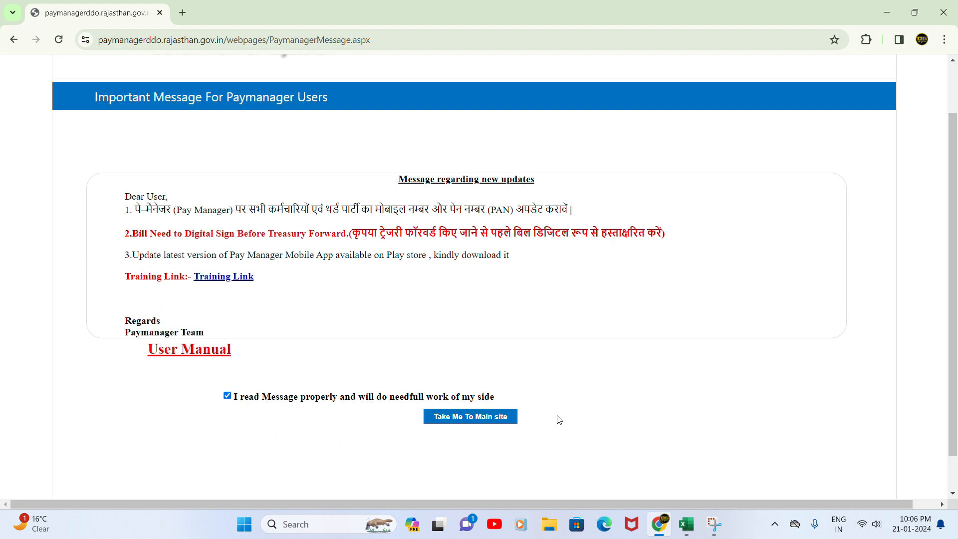
{"action": "left_click", "coordinate": [448, 419]}
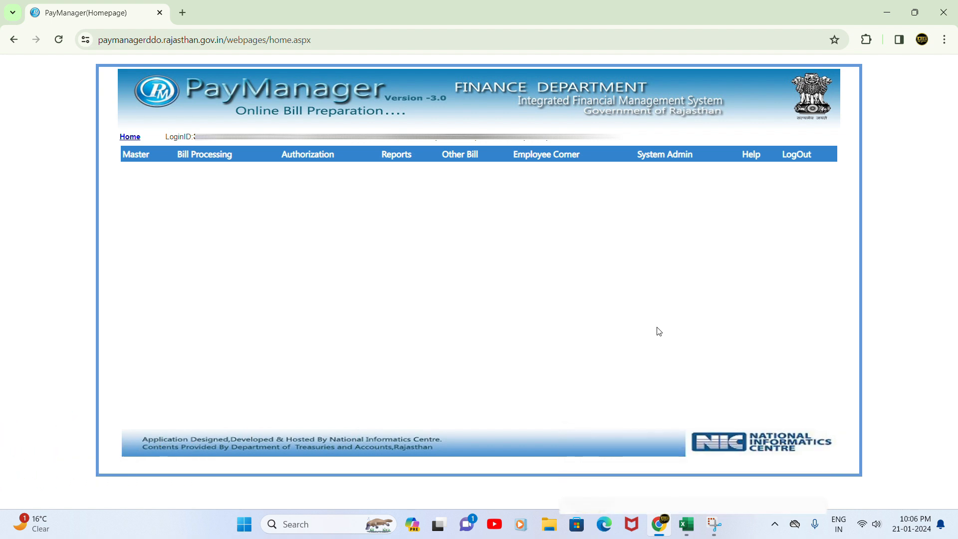
{"action": "left_click", "coordinate": [693, 531]}
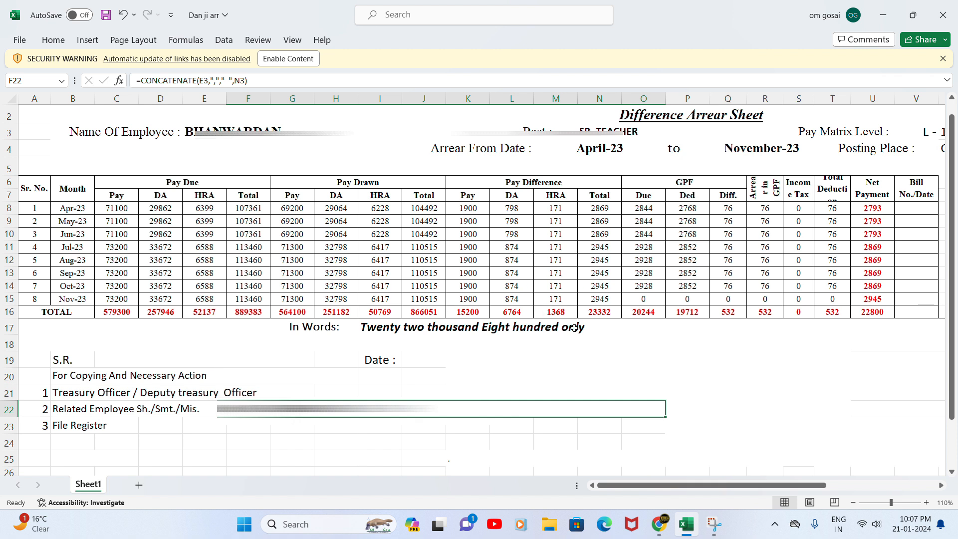
{"action": "left_click", "coordinate": [659, 524]}
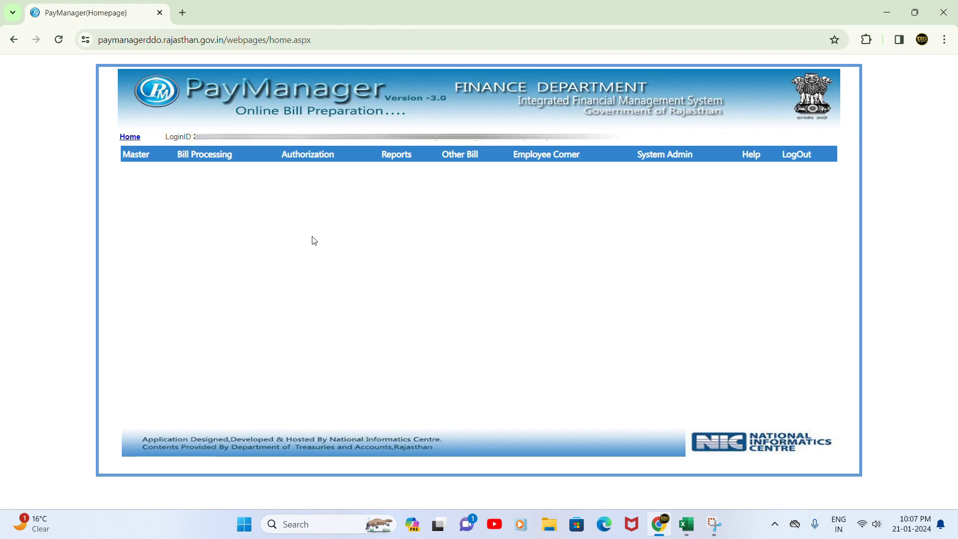
Open Bill No Allocation and set bill type and subtype to Salary Arrear
{"action": "mouse_move", "coordinate": [234, 165]}
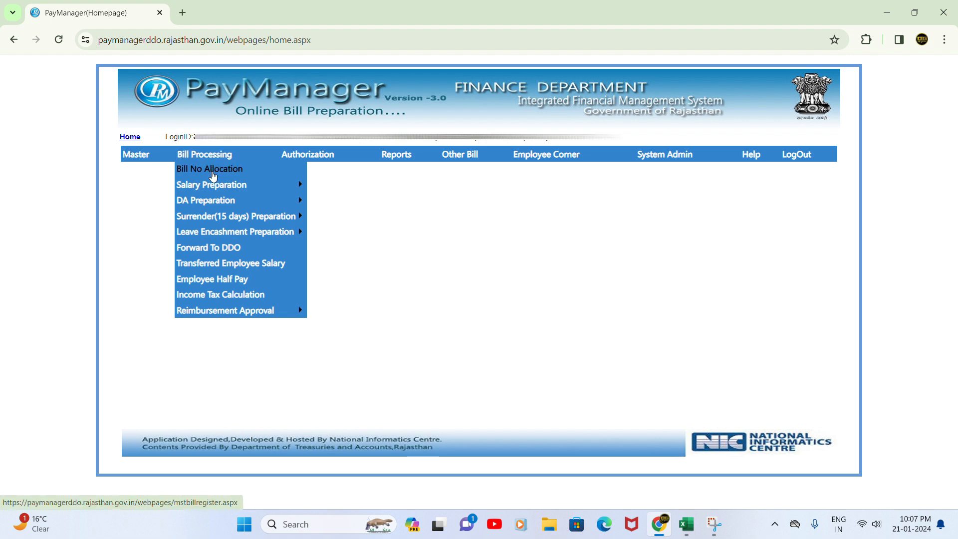
{"action": "left_click", "coordinate": [214, 175]}
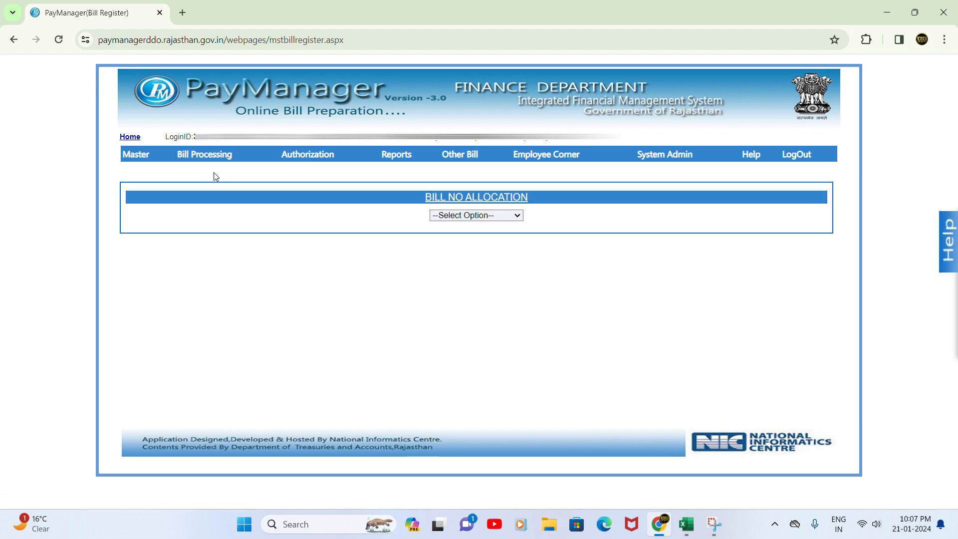
{"action": "left_click", "coordinate": [474, 218]}
{"action": "left_click", "coordinate": [468, 238]}
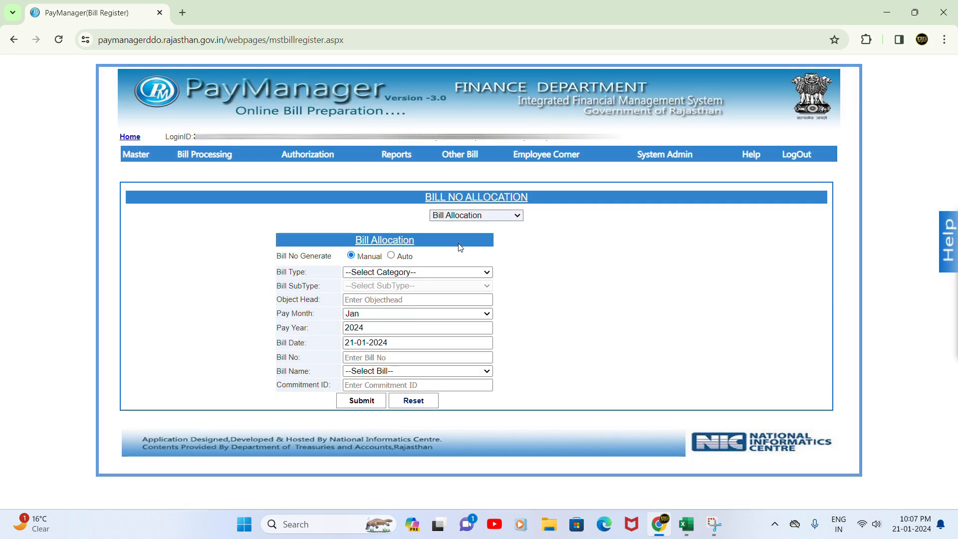
{"action": "left_click", "coordinate": [410, 275]}
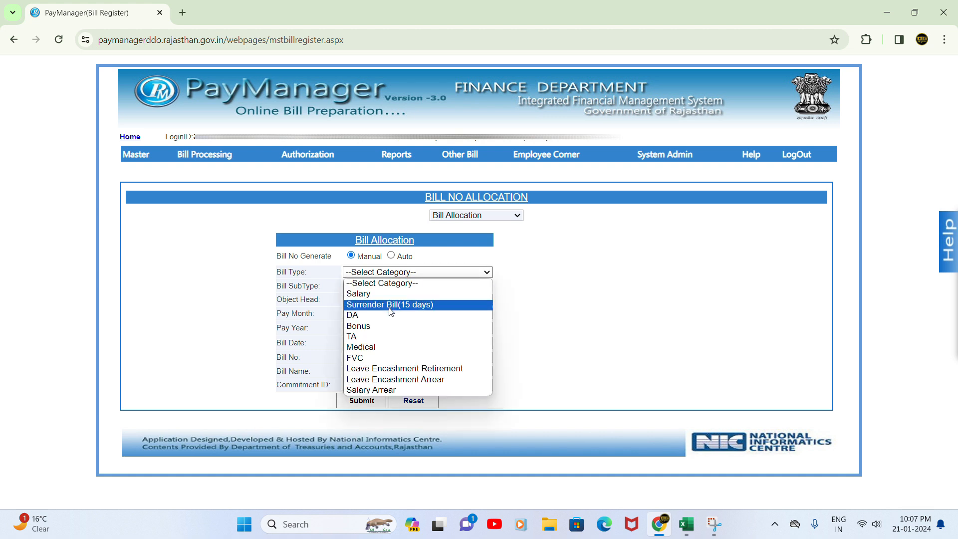
{"action": "left_click", "coordinate": [388, 389]}
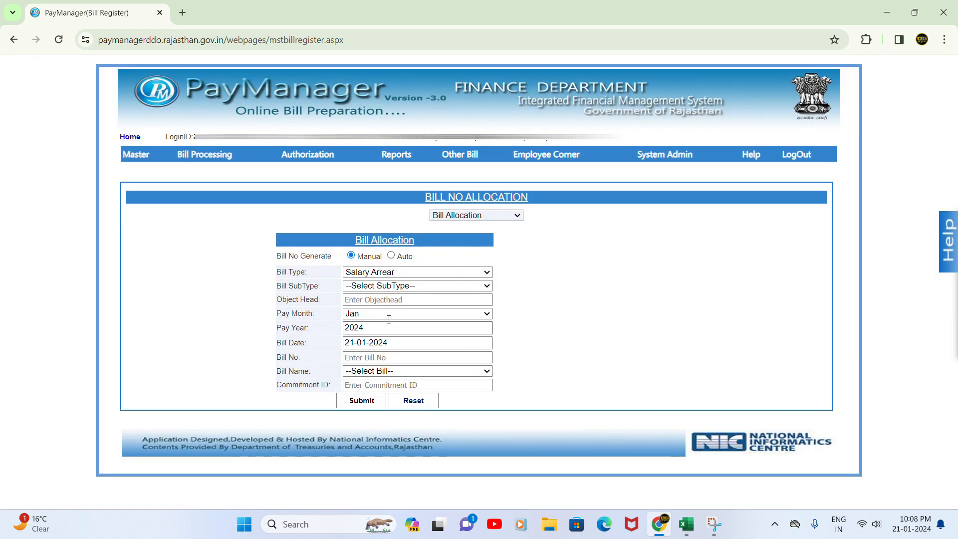
{"action": "left_click", "coordinate": [382, 286]}
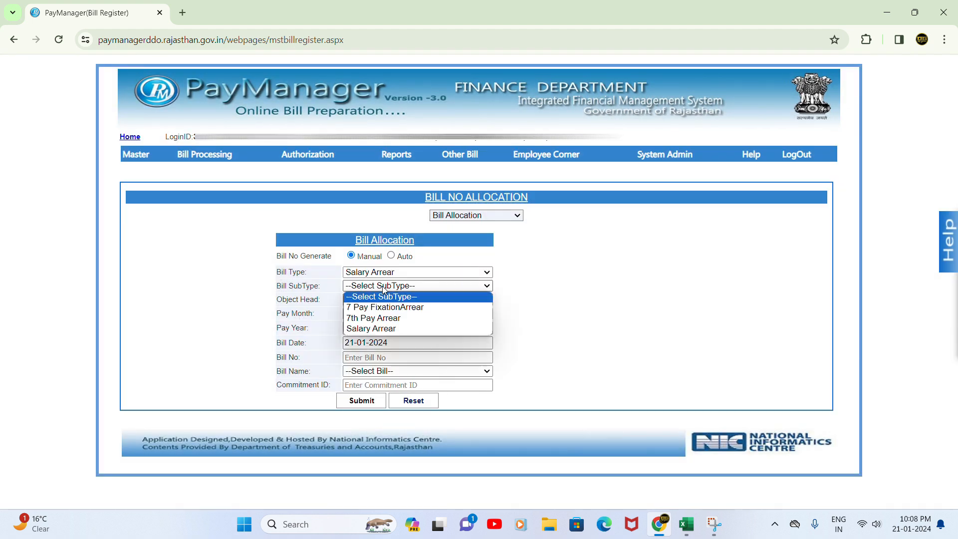
{"action": "left_click", "coordinate": [383, 329]}
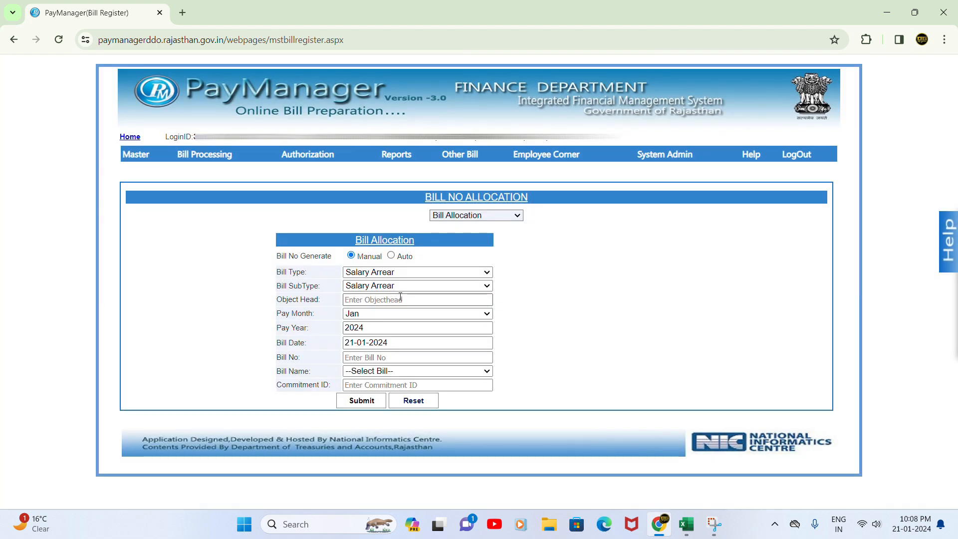
Keep object head 01 and set the bill date to 21/01/2024
{"action": "left_click", "coordinate": [400, 301]}
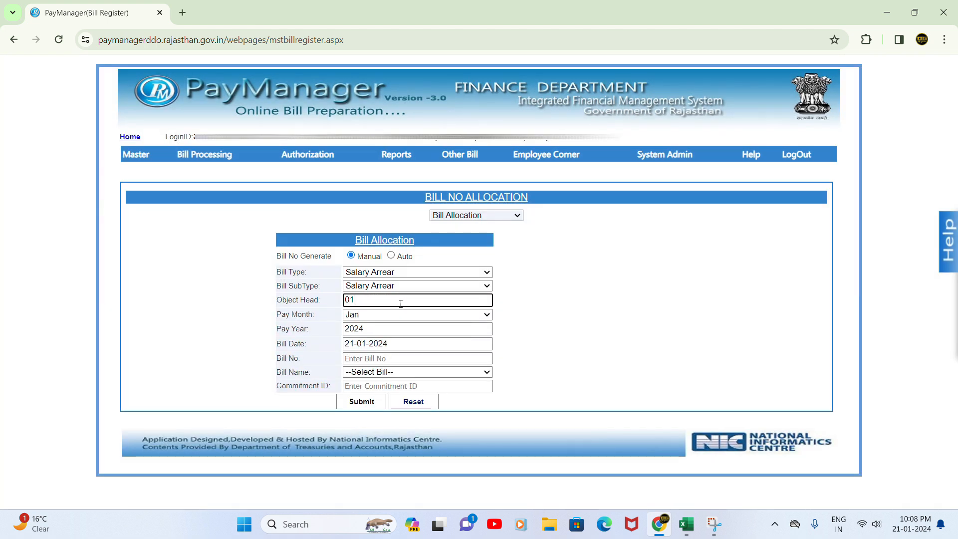
{"action": "left_click", "coordinate": [372, 321]}
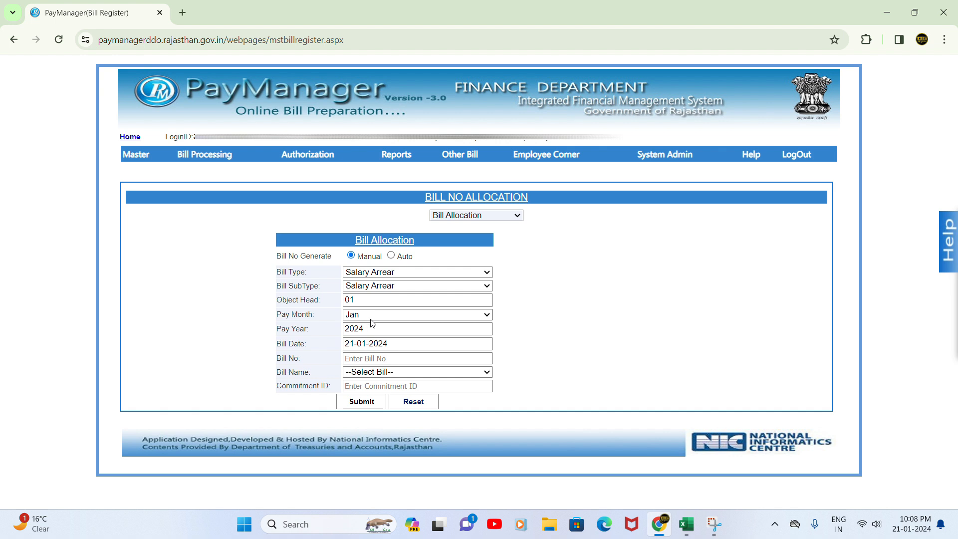
{"action": "left_click", "coordinate": [374, 329]}
{"action": "left_click", "coordinate": [388, 341]}
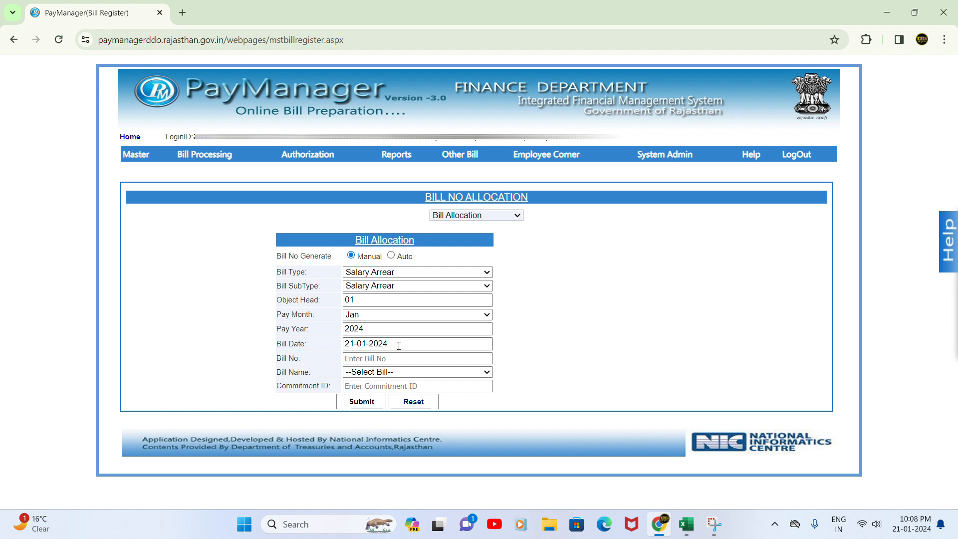
{"action": "left_click", "coordinate": [399, 346]}
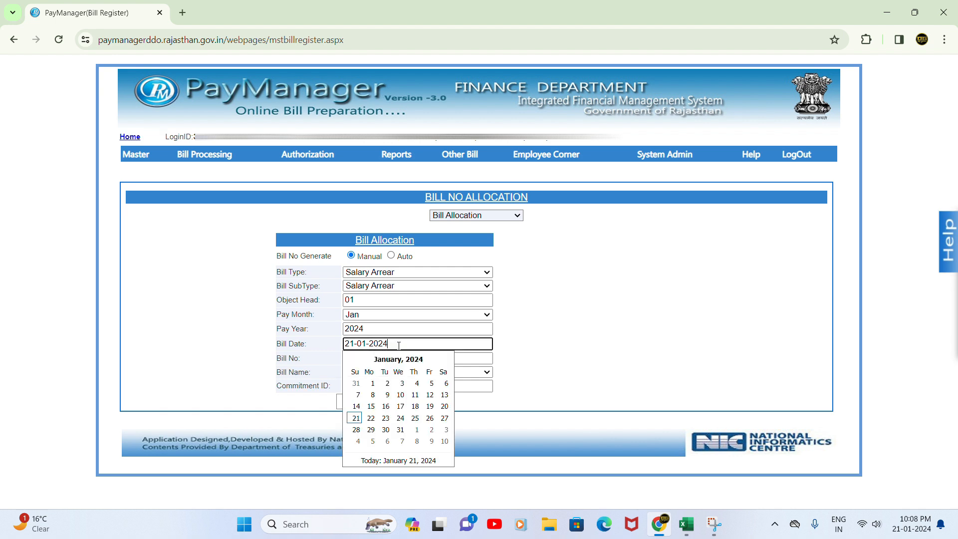
{"action": "left_click", "coordinate": [356, 418]}
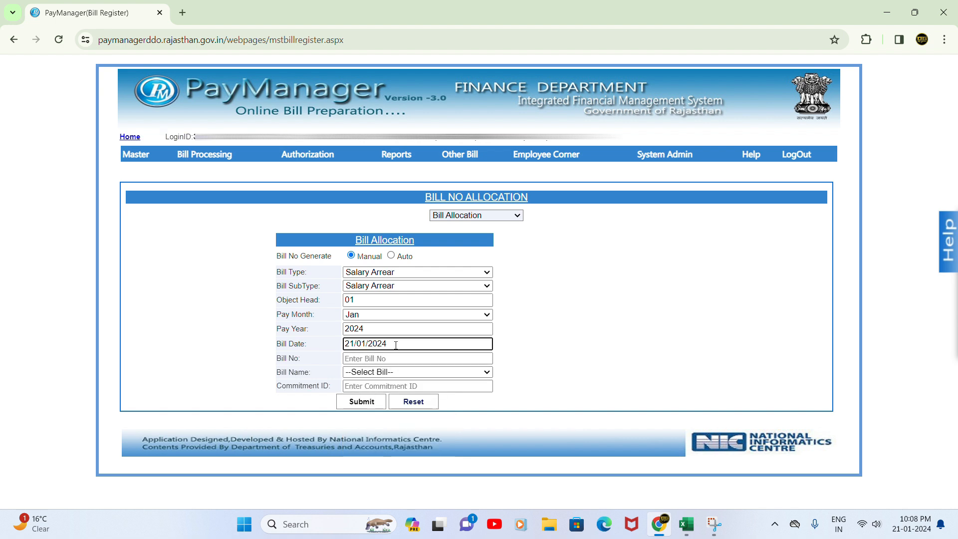
Enter bill number 01, choose bill name CF1, and submit the allocation
{"action": "left_click", "coordinate": [378, 360]}
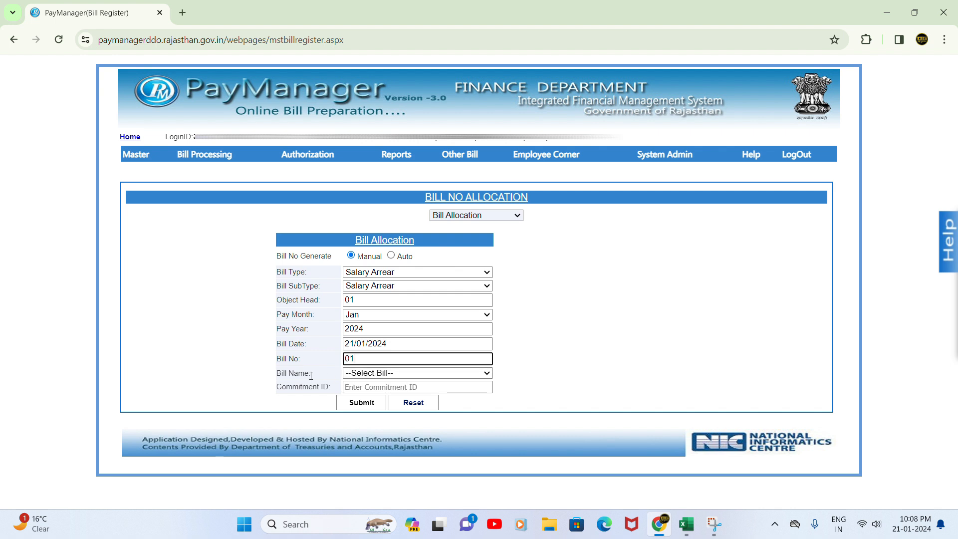
{"action": "left_click", "coordinate": [373, 373]}
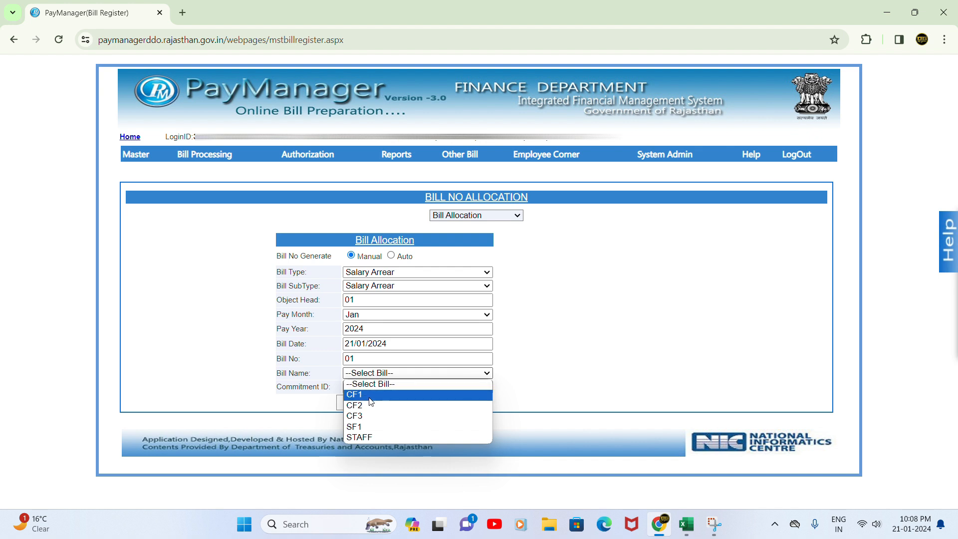
{"action": "left_click", "coordinate": [371, 395]}
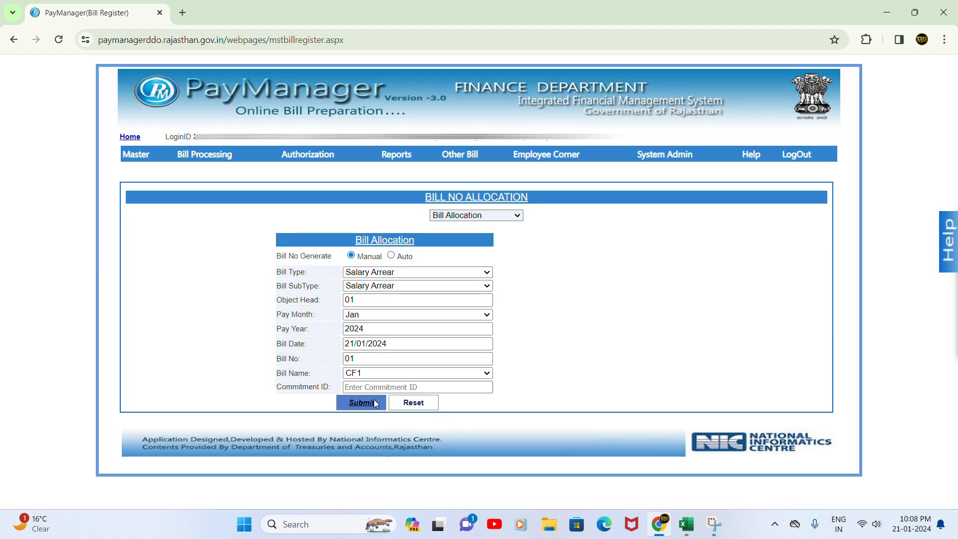
{"action": "left_click", "coordinate": [371, 403]}
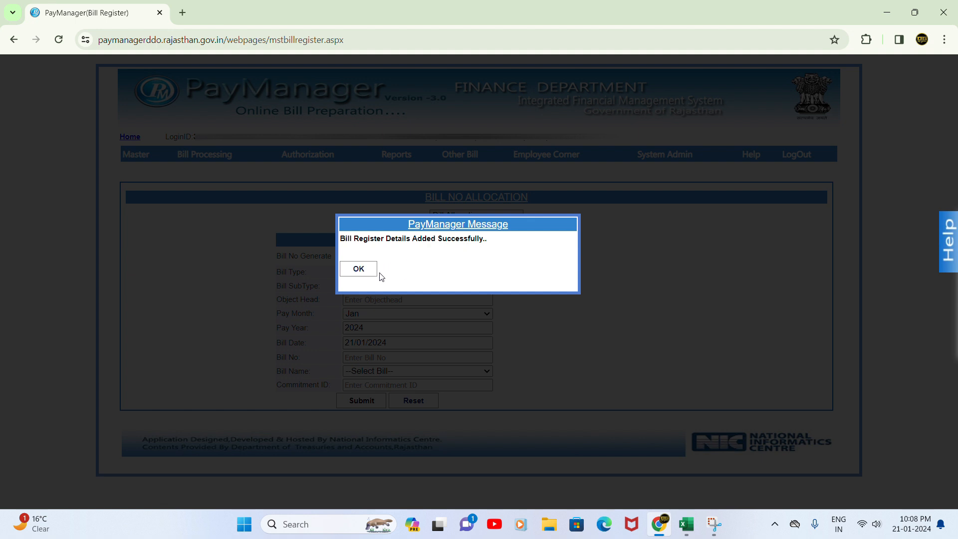
{"action": "left_click", "coordinate": [358, 269]}
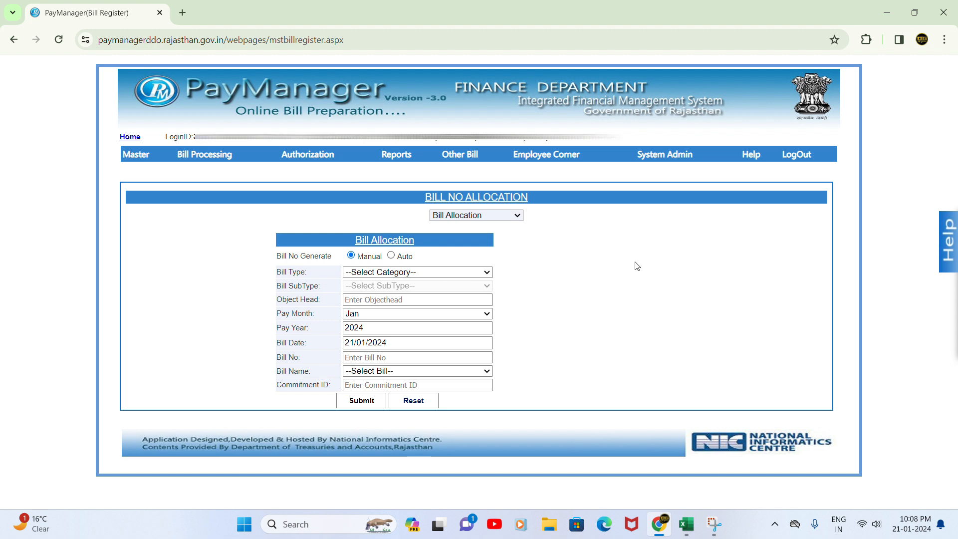
Open Salary Arrear under Bill Processing > Salary Preparation for January 2024
{"action": "mouse_move", "coordinate": [209, 160]}
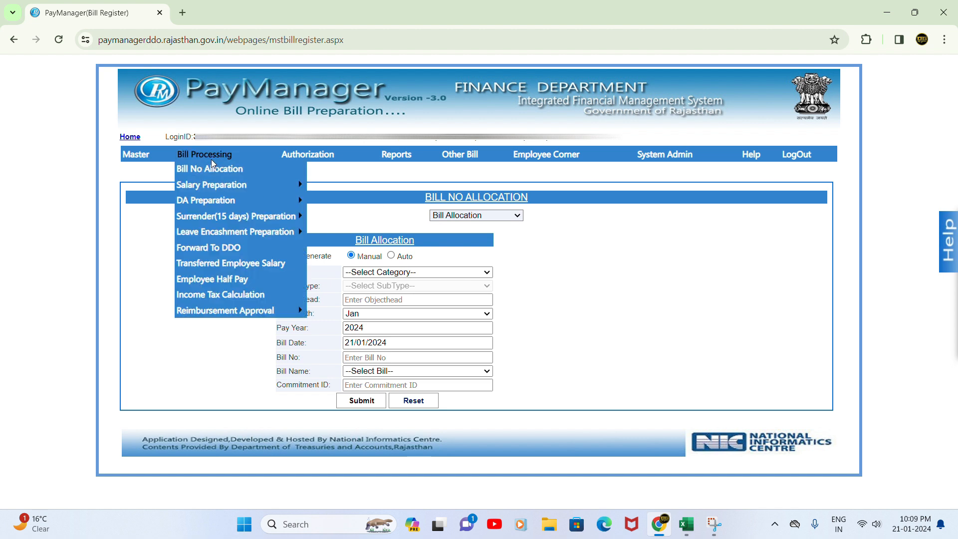
{"action": "mouse_move", "coordinate": [215, 185]}
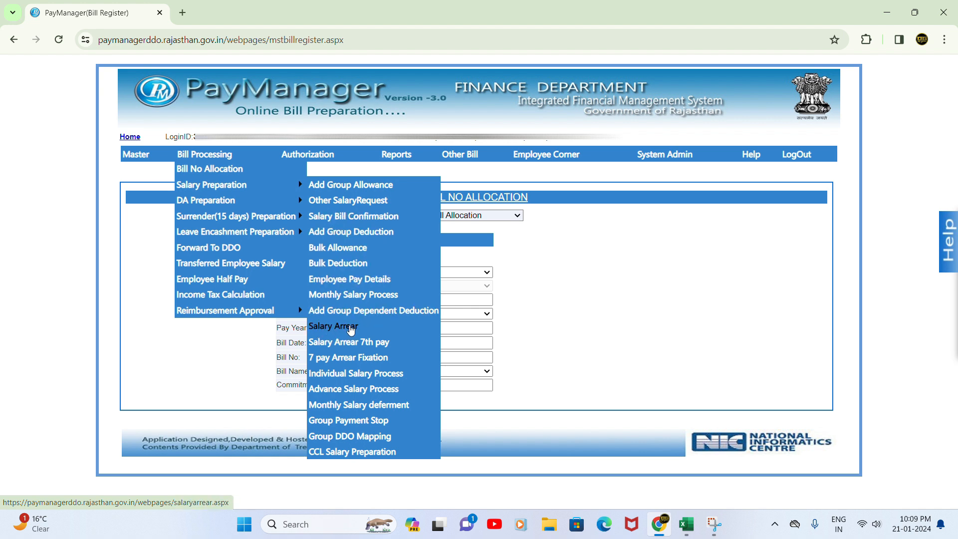
{"action": "left_click", "coordinate": [341, 329]}
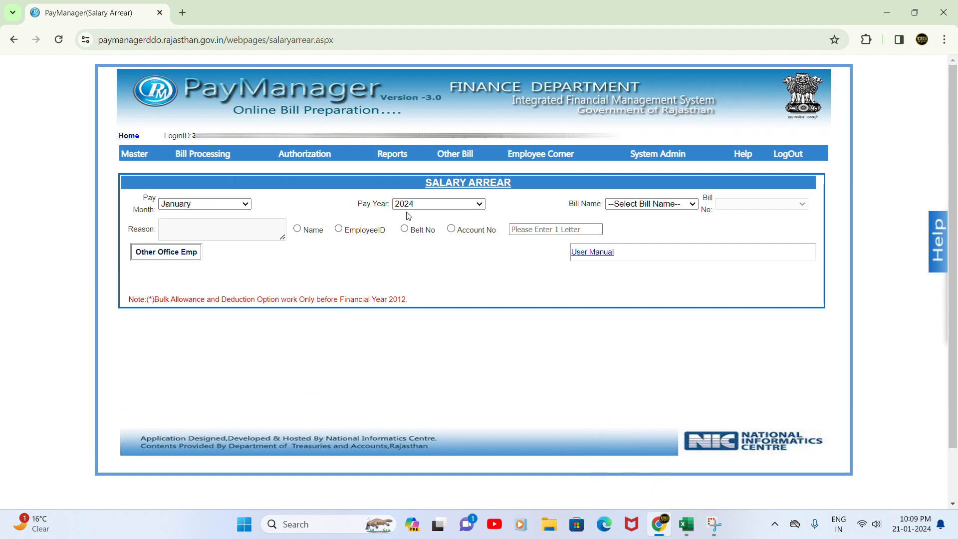
Select bill CF1 with the bill number dated 21/01/2024 and enter reason MACP
{"action": "left_click", "coordinate": [645, 207]}
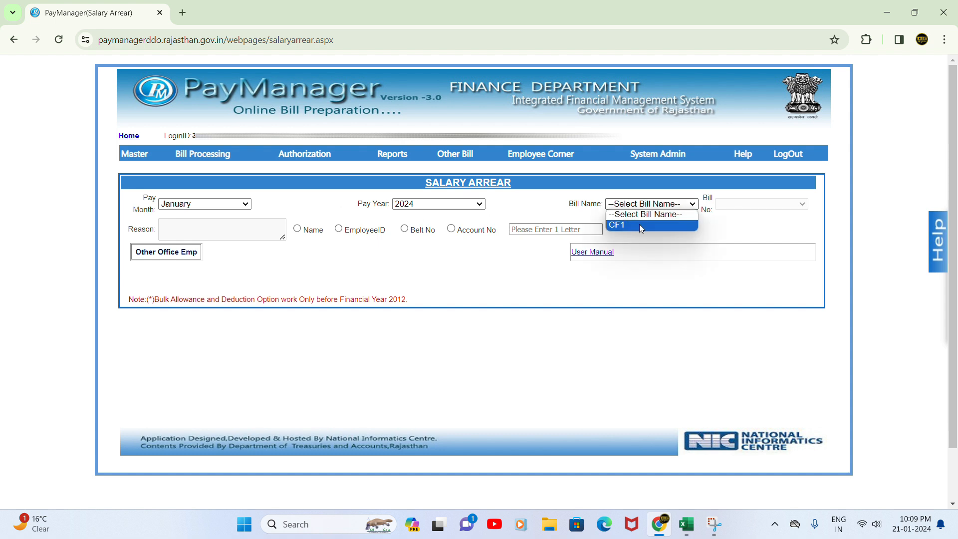
{"action": "left_click", "coordinate": [641, 226]}
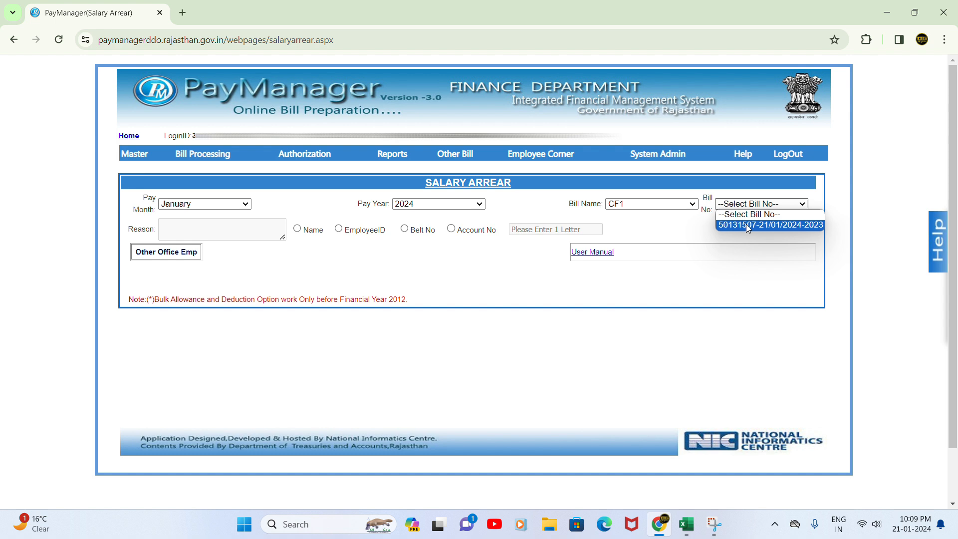
{"action": "left_click", "coordinate": [747, 228]}
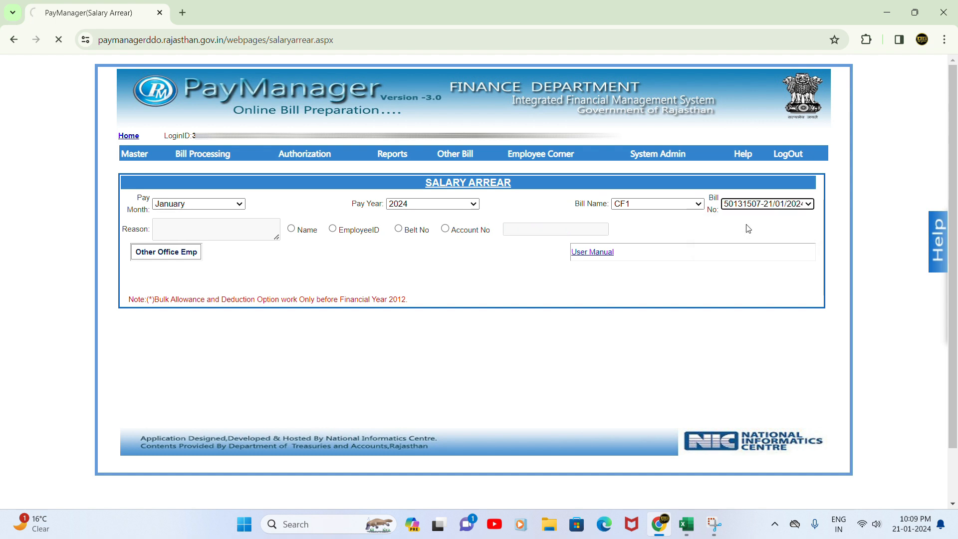
{"action": "left_click", "coordinate": [194, 230]}
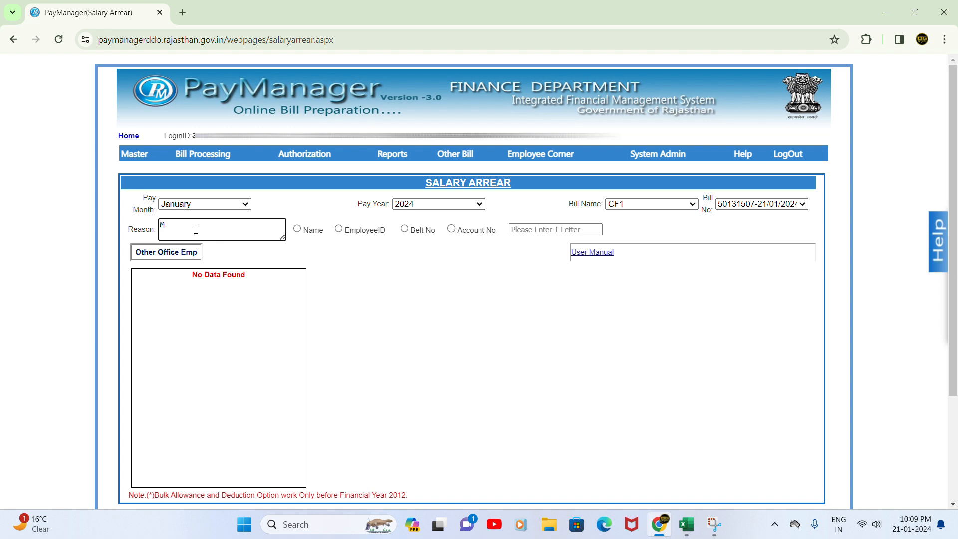
Search employees by name and pick the matching employee
{"action": "left_click", "coordinate": [297, 229]}
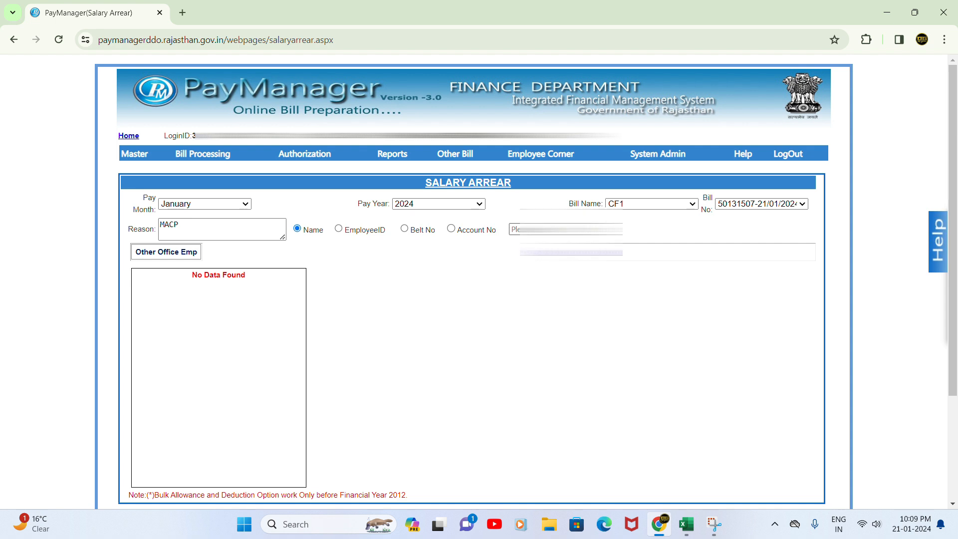
{"action": "type", "text": "BH"}
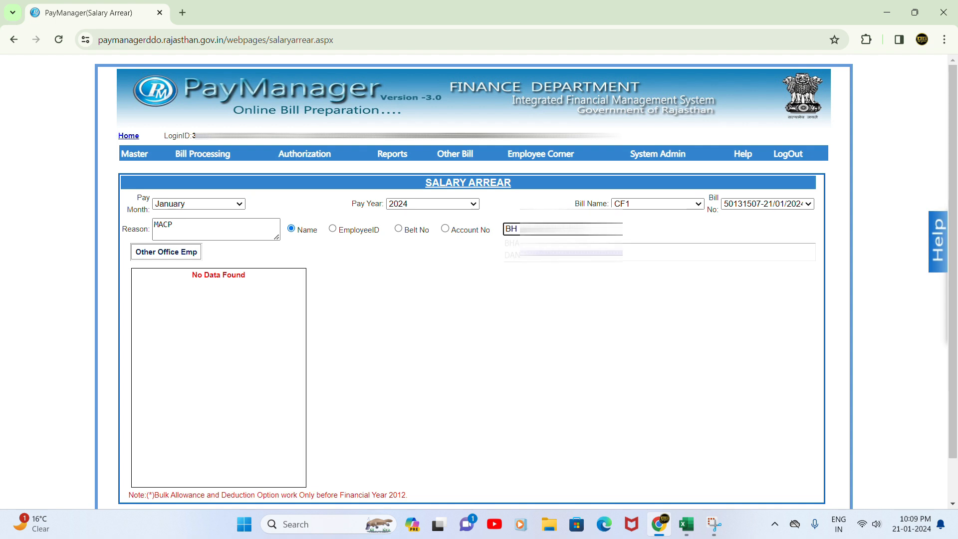
{"action": "left_click", "coordinate": [554, 243]}
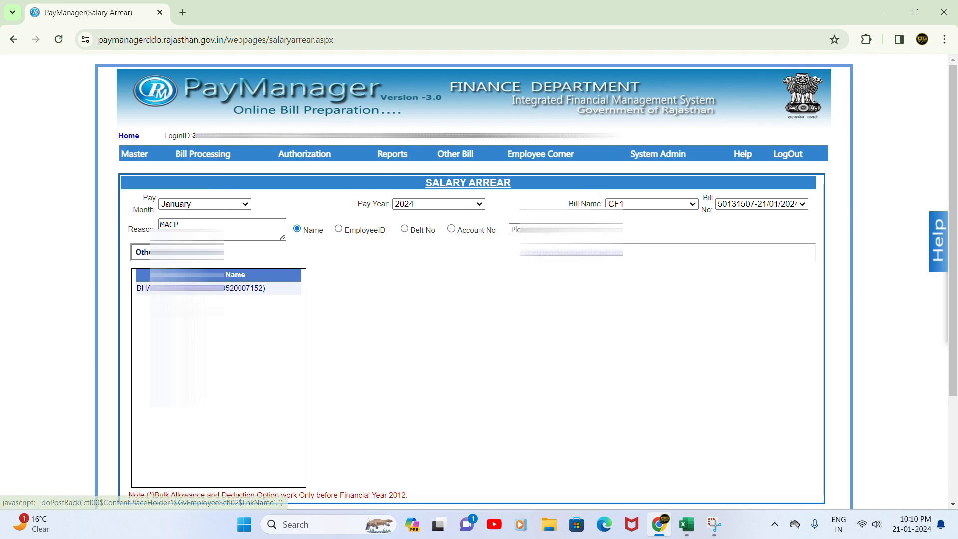
Open the employee's pay details and start a Basic(100) allowance arrear
{"action": "left_click", "coordinate": [246, 288]}
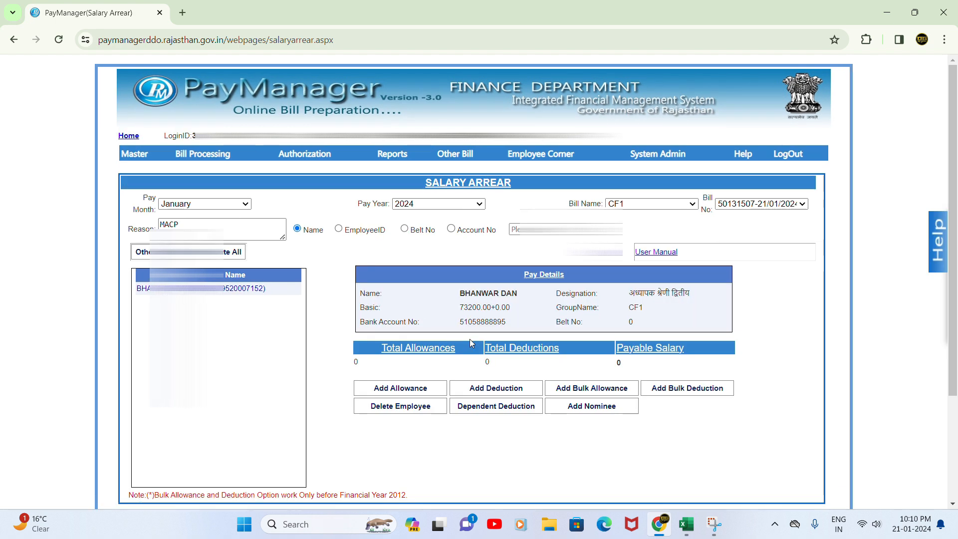
{"action": "left_click", "coordinate": [421, 389]}
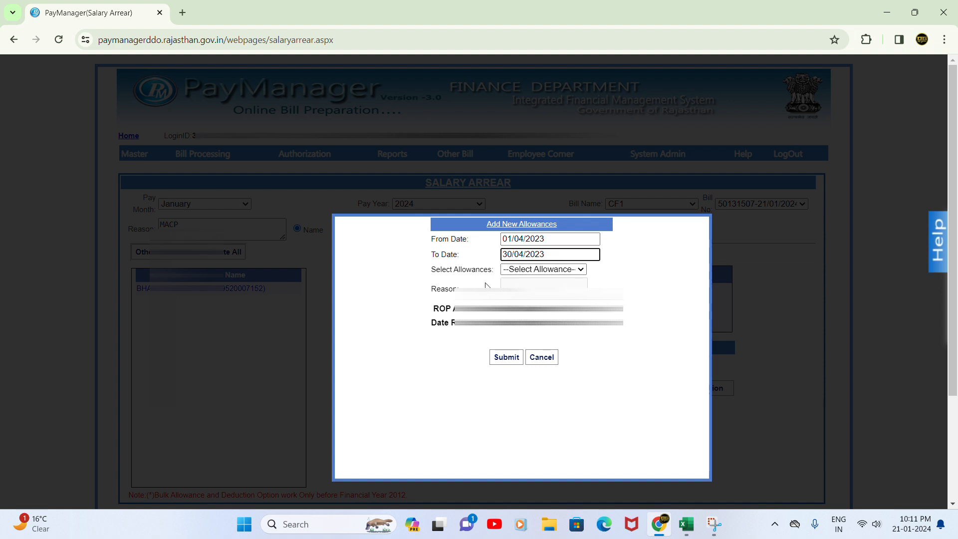
{"action": "left_click", "coordinate": [538, 271]}
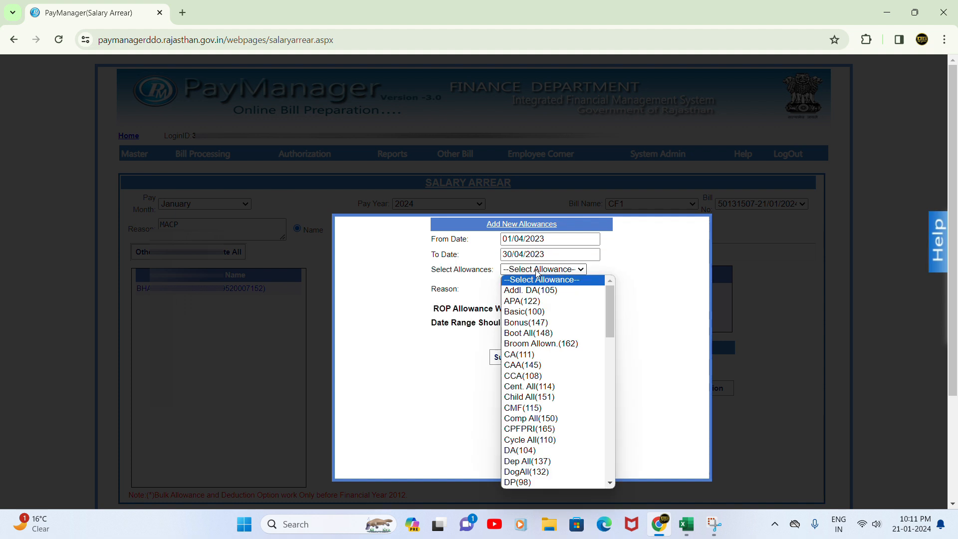
{"action": "left_click", "coordinate": [528, 312]}
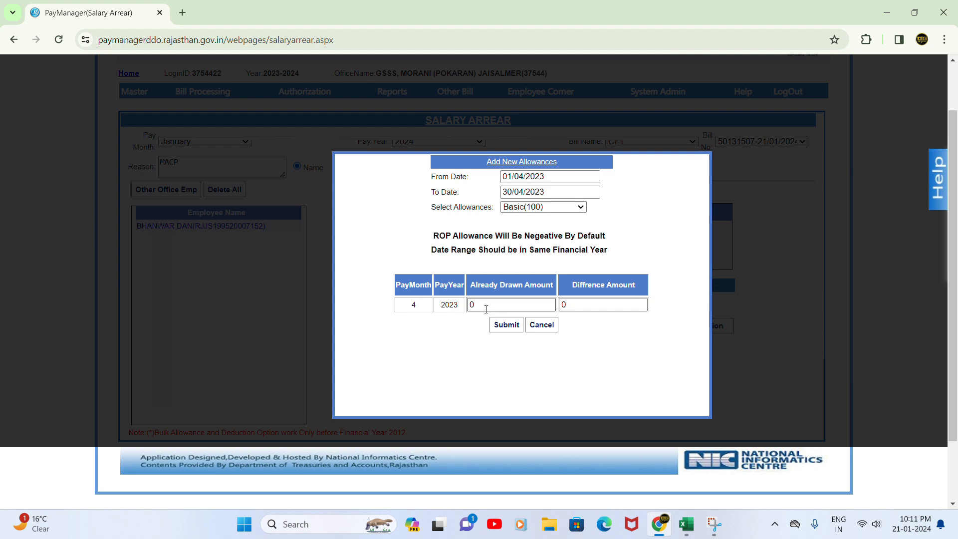
Enter 69200 already drawn and 1900 difference, checking the Excel sheet, and submit
{"action": "left_click", "coordinate": [487, 310]}
{"action": "left_click", "coordinate": [686, 524]}
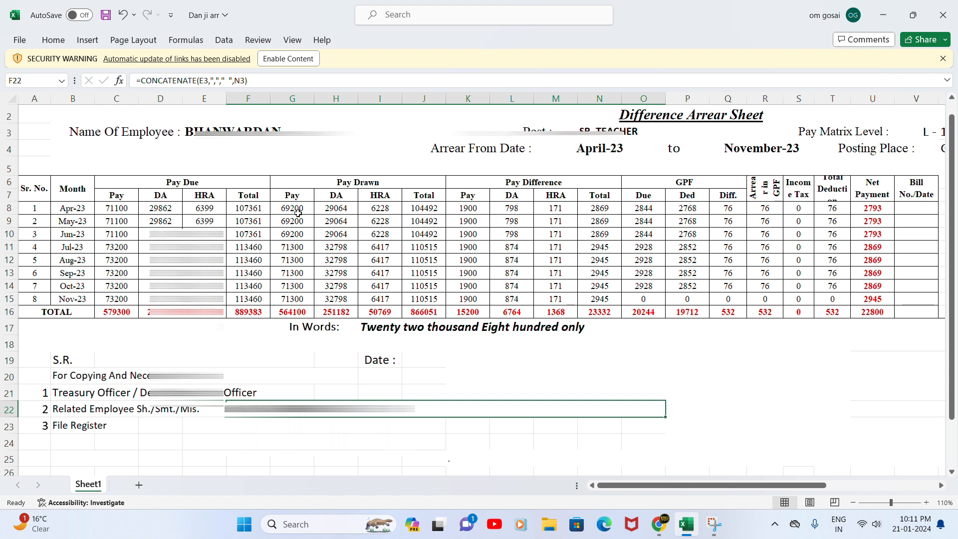
{"action": "left_click", "coordinate": [659, 524]}
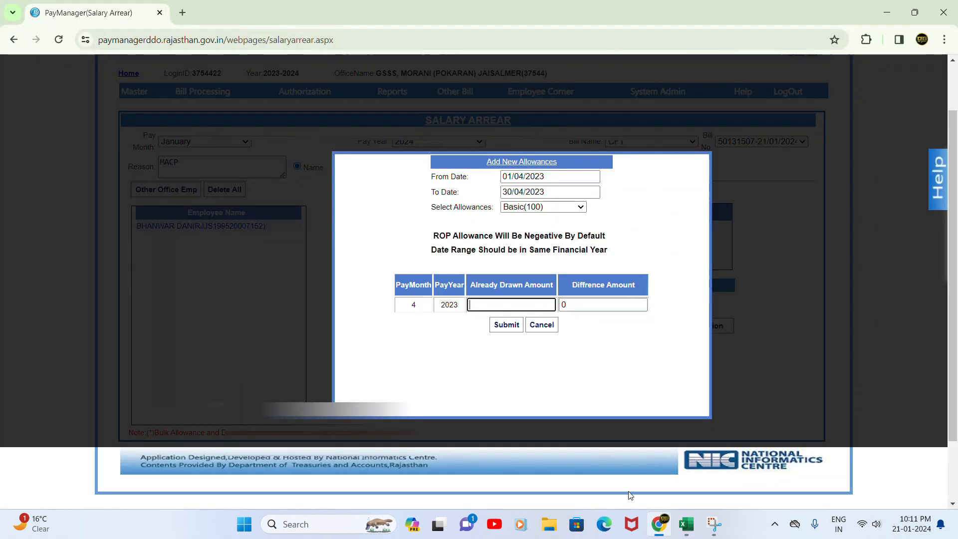
{"action": "type", "text": "69200"}
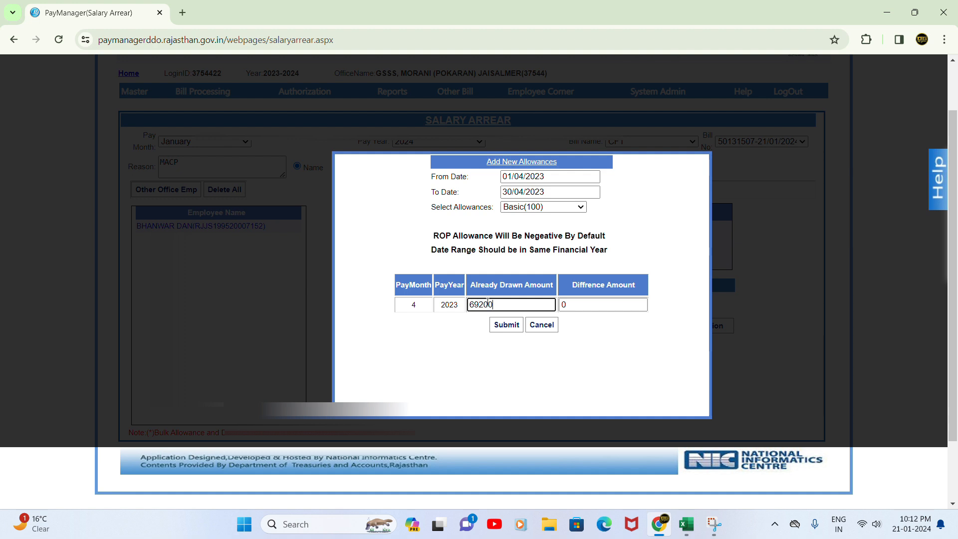
{"action": "left_click", "coordinate": [687, 525]}
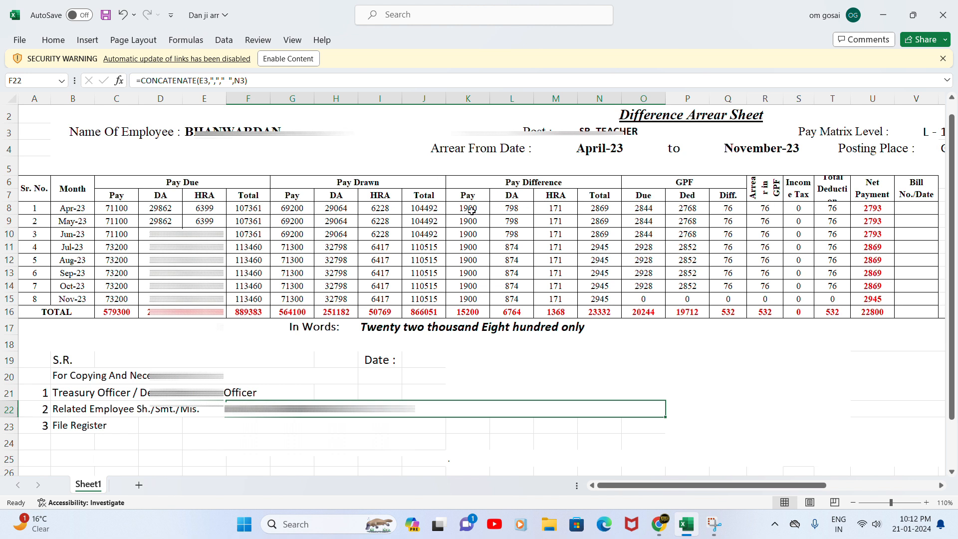
{"action": "left_click", "coordinate": [659, 524]}
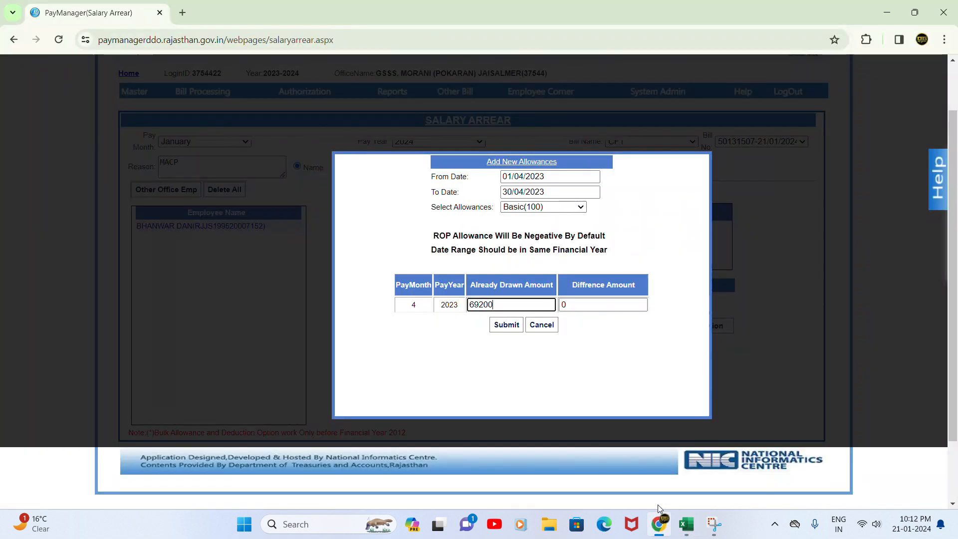
{"action": "left_click", "coordinate": [569, 304]}
{"action": "type", "text": "1900"}
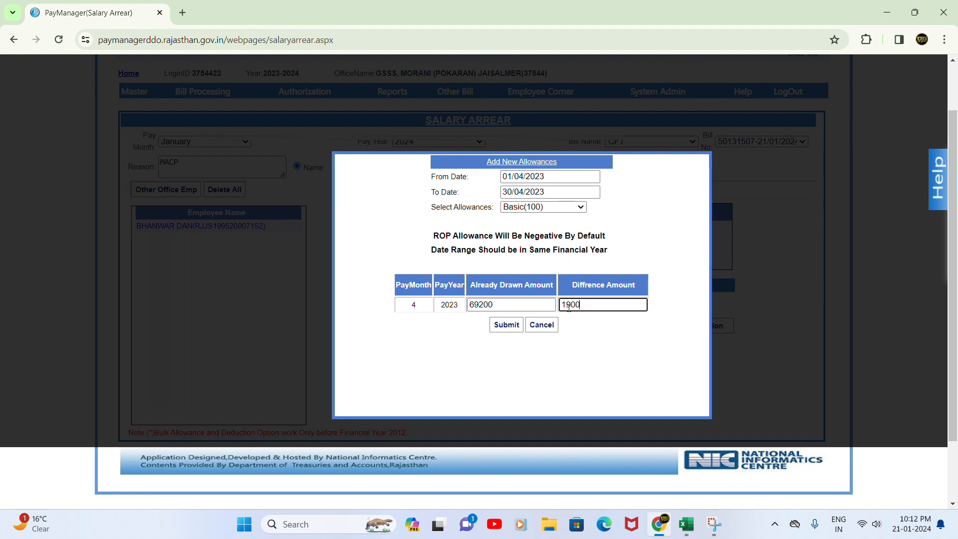
{"action": "left_click", "coordinate": [513, 328]}
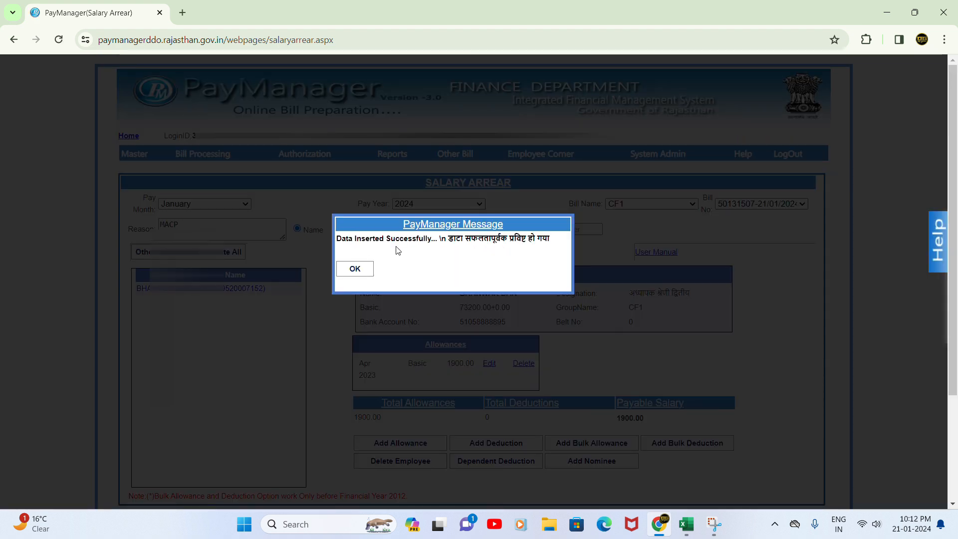
{"action": "left_click", "coordinate": [363, 270]}
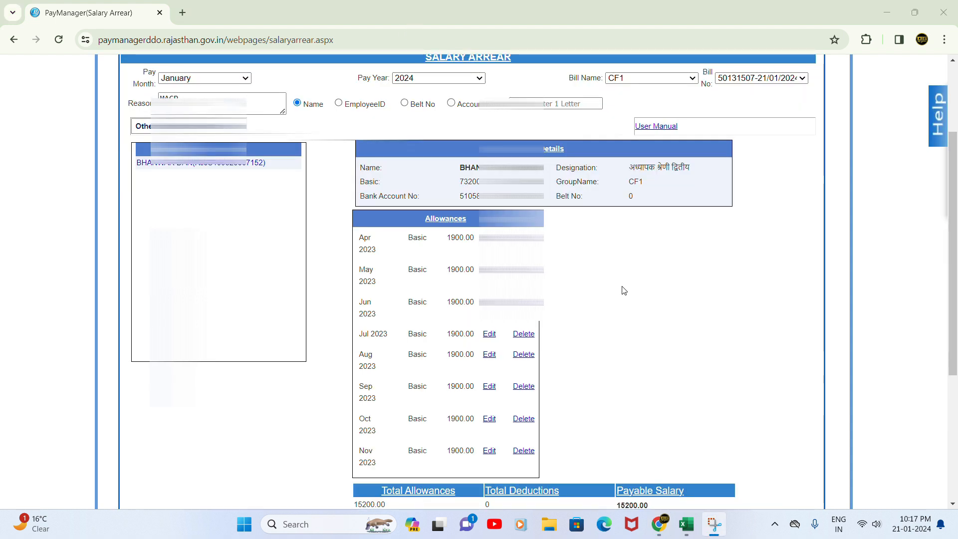
Review the April–November Basic arrears totalling 15200 and begin another allowance entry
{"action": "scroll", "coordinate": [366, 359], "scroll_direction": "down", "scroll_amount": 2}
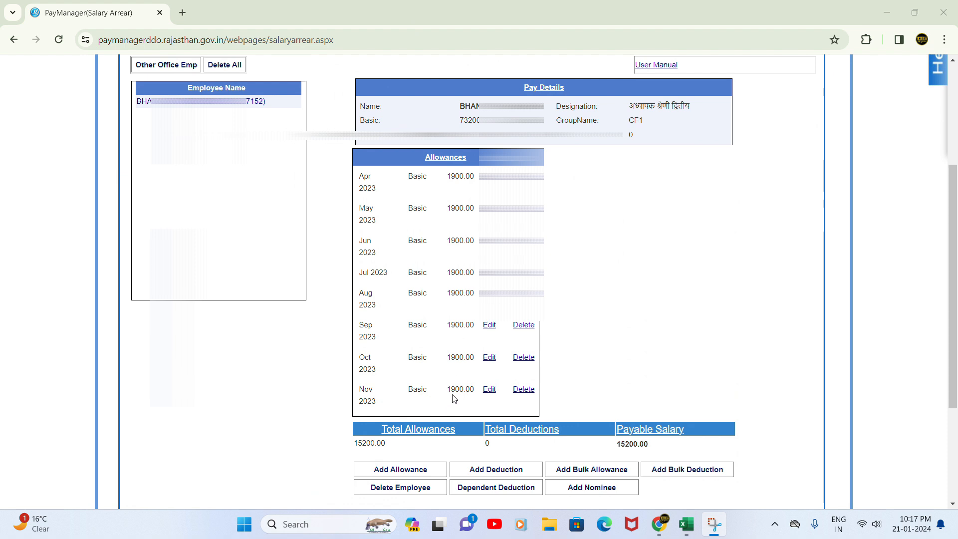
{"action": "left_click", "coordinate": [424, 473]}
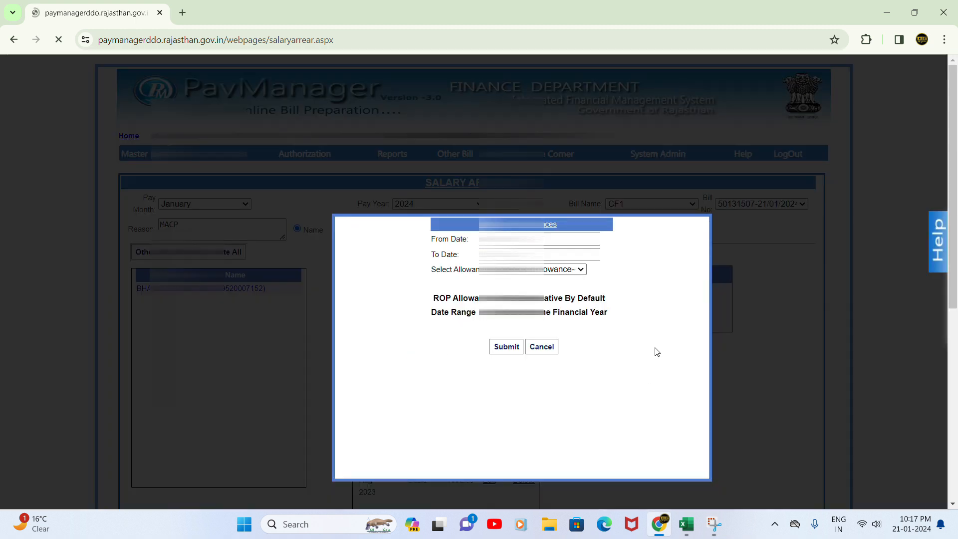
Set the allowance period from 01/04/2023 to 30/04/2023
{"action": "left_click", "coordinate": [530, 239]}
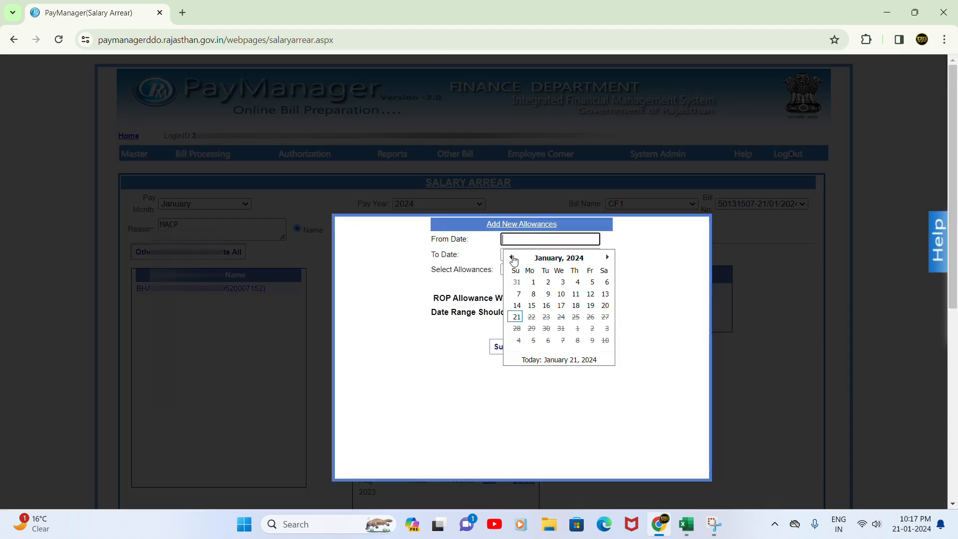
{"action": "left_click", "coordinate": [543, 260]}
{"action": "left_click", "coordinate": [511, 257]}
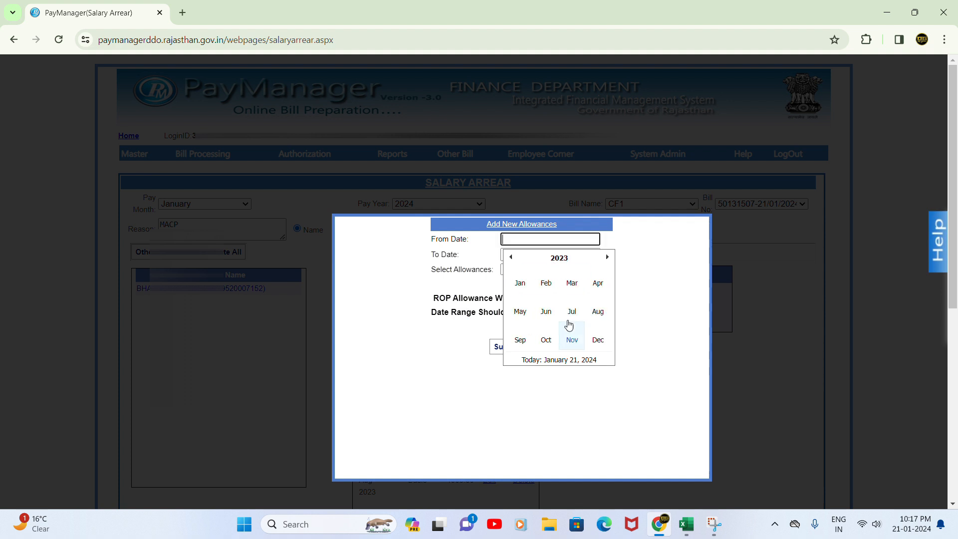
{"action": "left_click", "coordinate": [597, 285]}
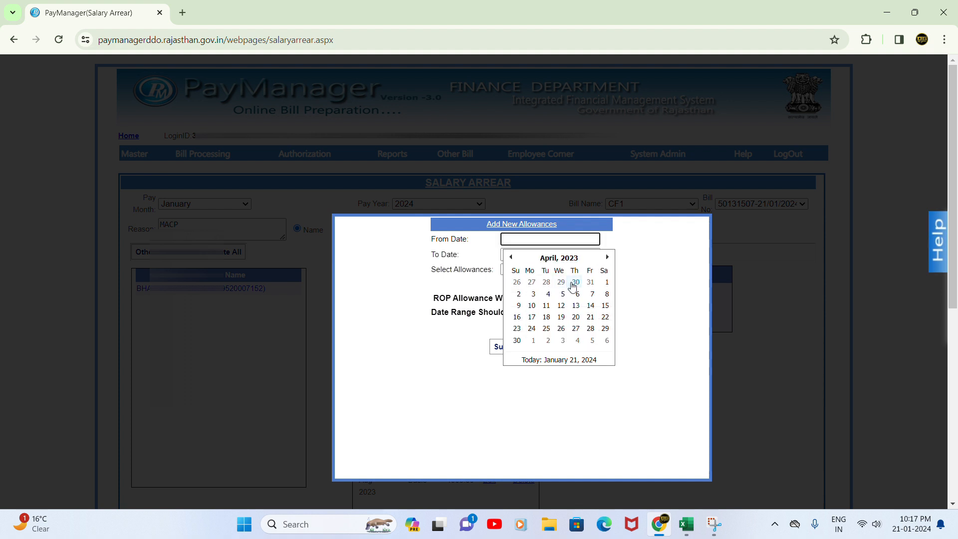
{"action": "left_click", "coordinate": [605, 284]}
{"action": "left_click", "coordinate": [531, 254]}
{"action": "left_click", "coordinate": [541, 273]}
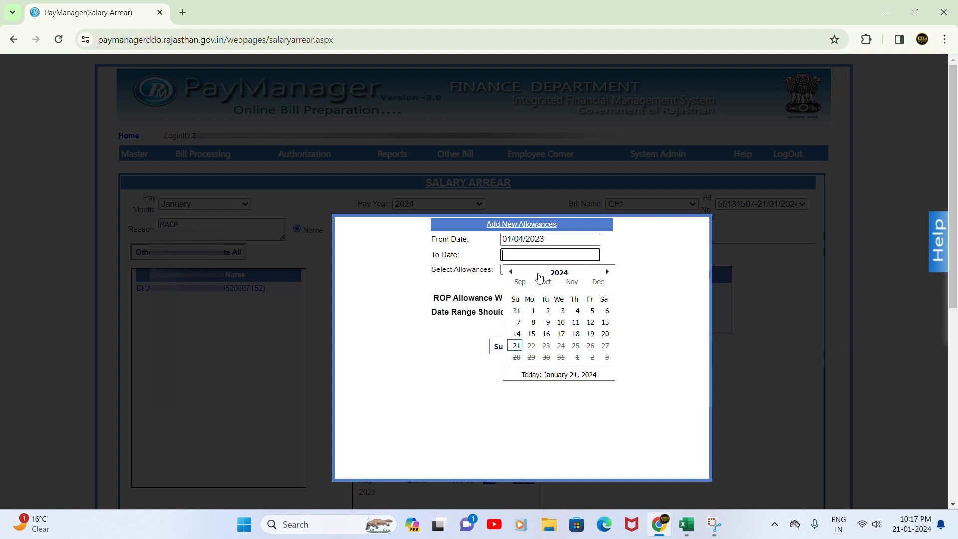
{"action": "left_click", "coordinate": [511, 273]}
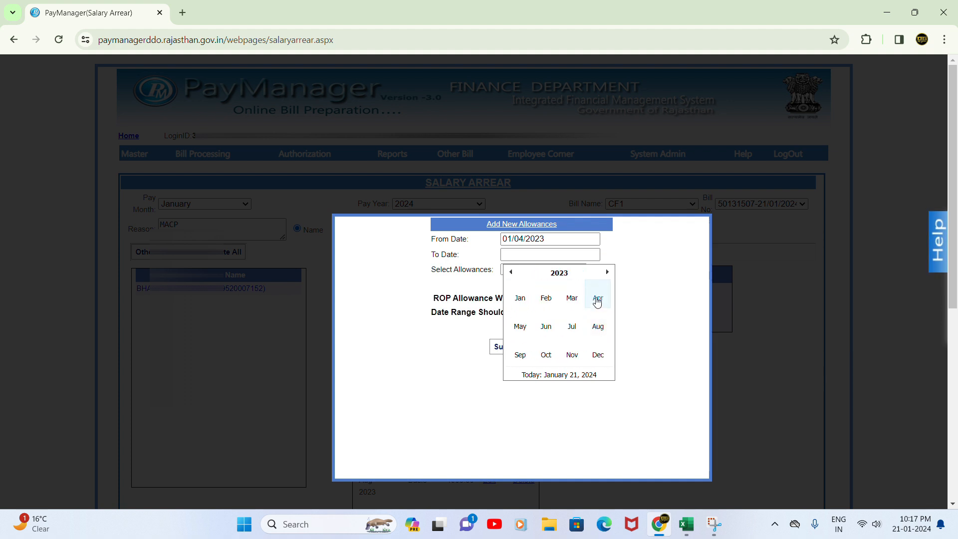
{"action": "left_click", "coordinate": [598, 299]}
{"action": "left_click", "coordinate": [517, 355]}
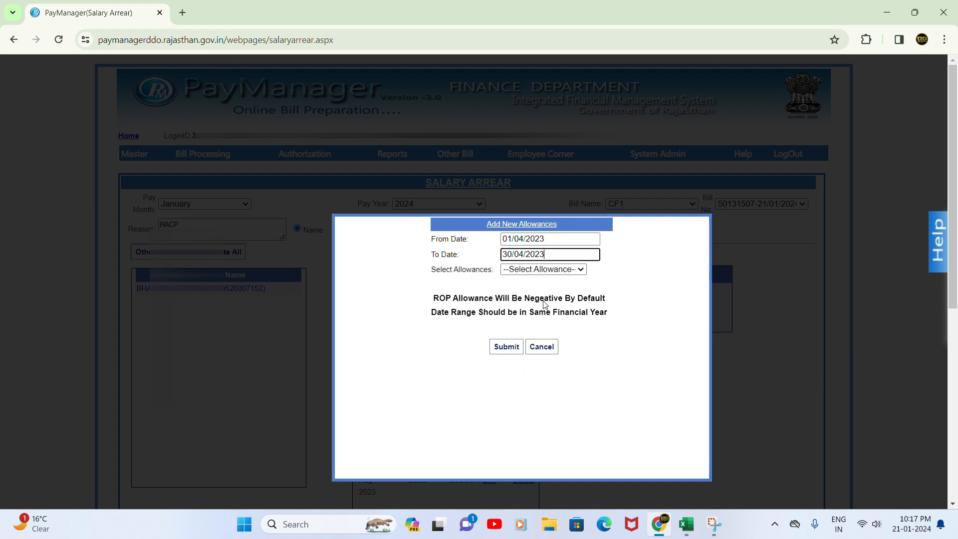
Choose DA(104), enter 29064 already drawn and 798 difference, and submit
{"action": "left_click", "coordinate": [539, 270]}
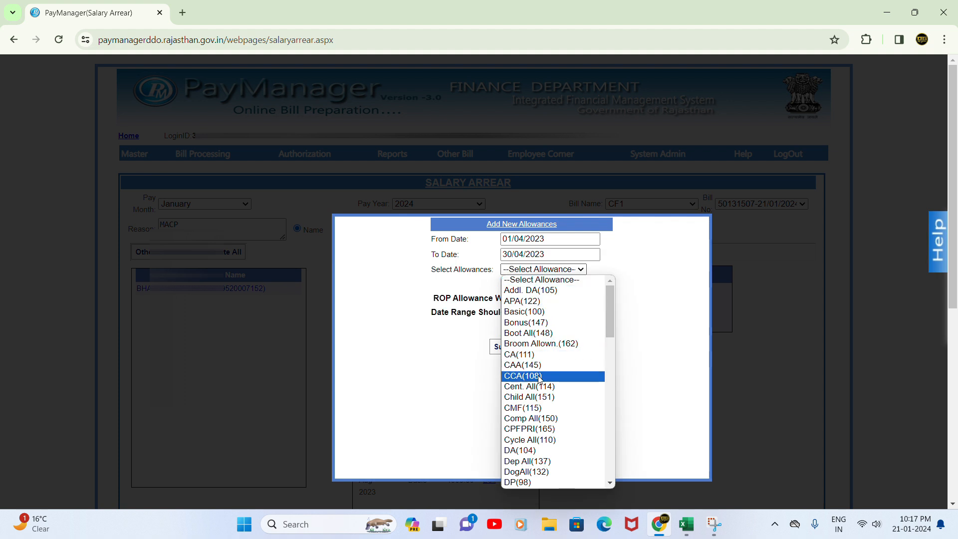
{"action": "scroll", "coordinate": [523, 374], "scroll_direction": "down", "scroll_amount": 3}
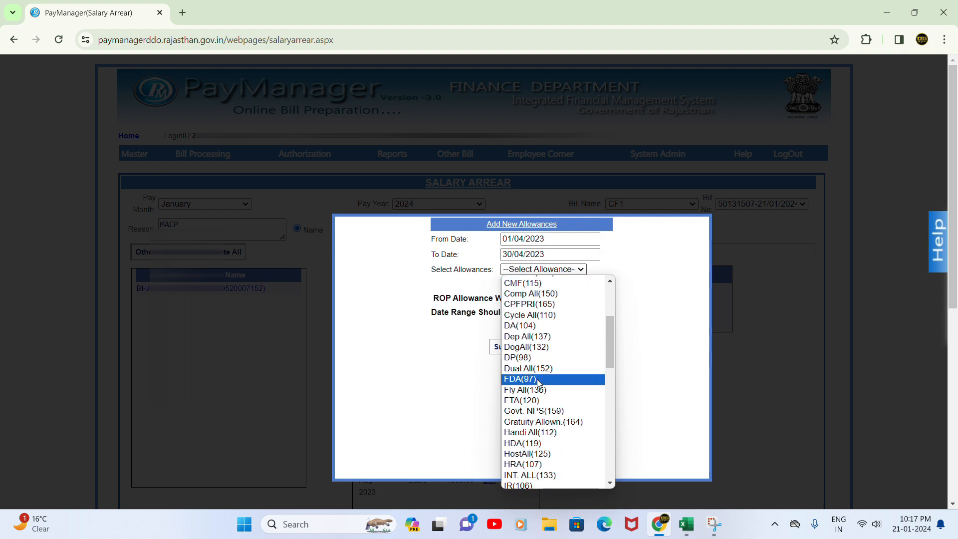
{"action": "left_click", "coordinate": [522, 325]}
{"action": "left_click", "coordinate": [472, 369]}
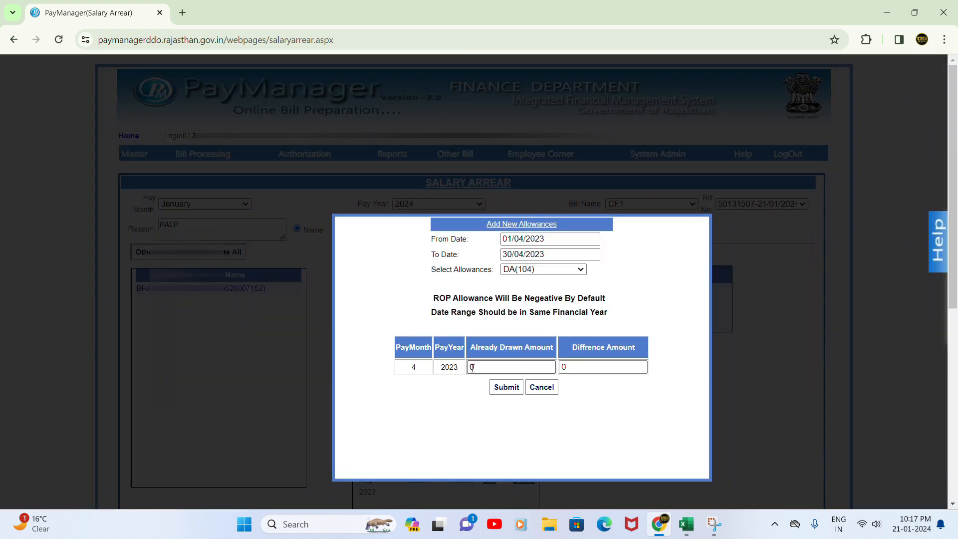
{"action": "left_click", "coordinate": [471, 367]}
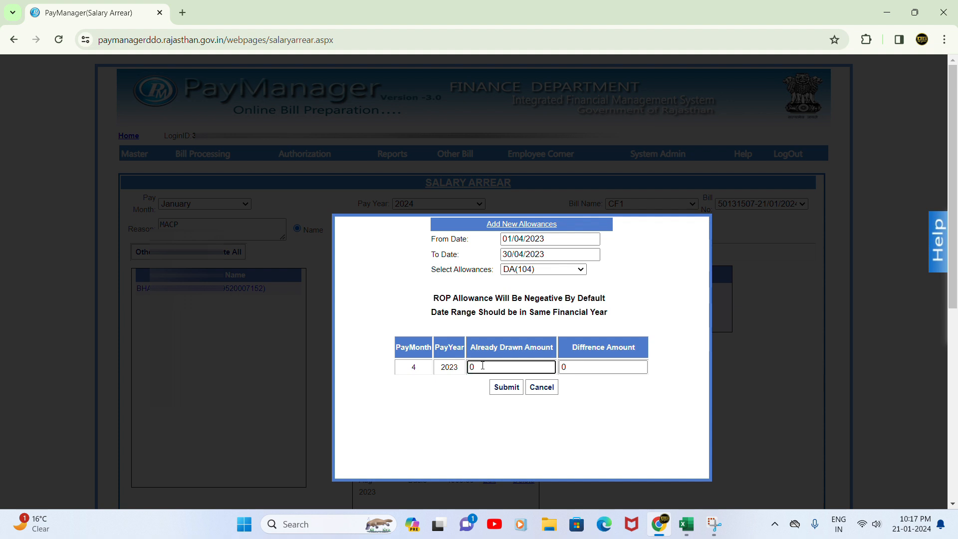
{"action": "type", "text": "29064"}
{"action": "left_click", "coordinate": [570, 368]}
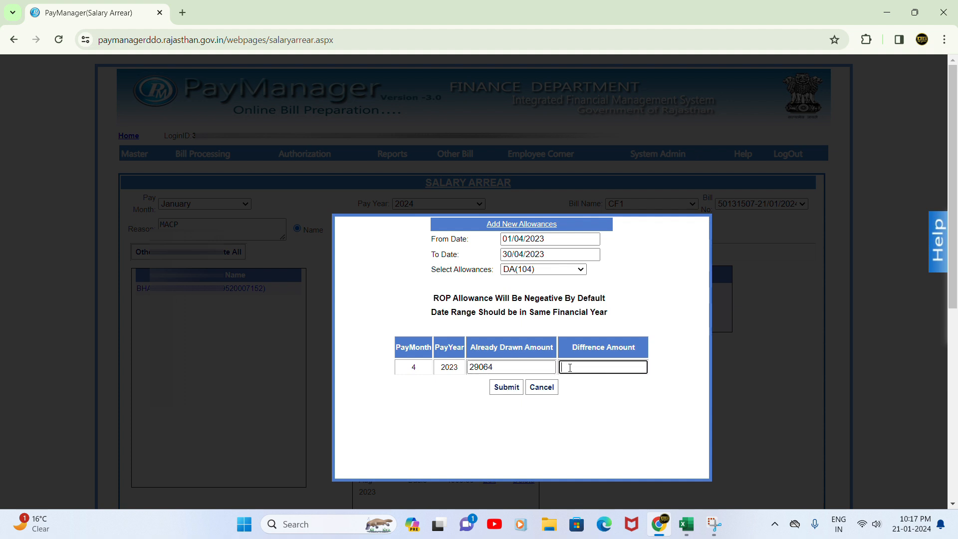
{"action": "type", "text": "7"}
{"action": "left_click", "coordinate": [514, 392]}
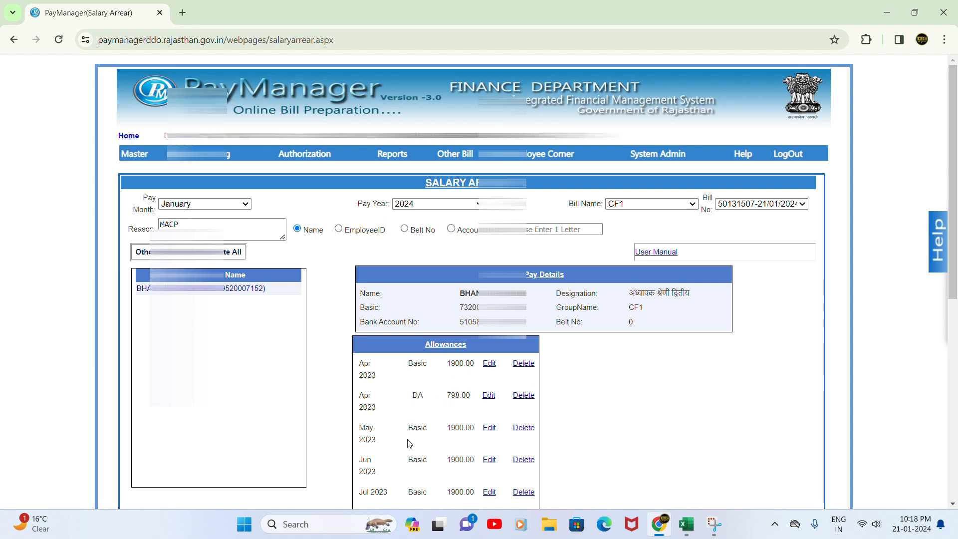
Scroll past the Allowances list and open the Add New Deduction form
{"action": "scroll", "coordinate": [413, 450], "scroll_direction": "down", "scroll_amount": 1}
{"action": "scroll", "coordinate": [412, 449], "scroll_direction": "down", "scroll_amount": 3}
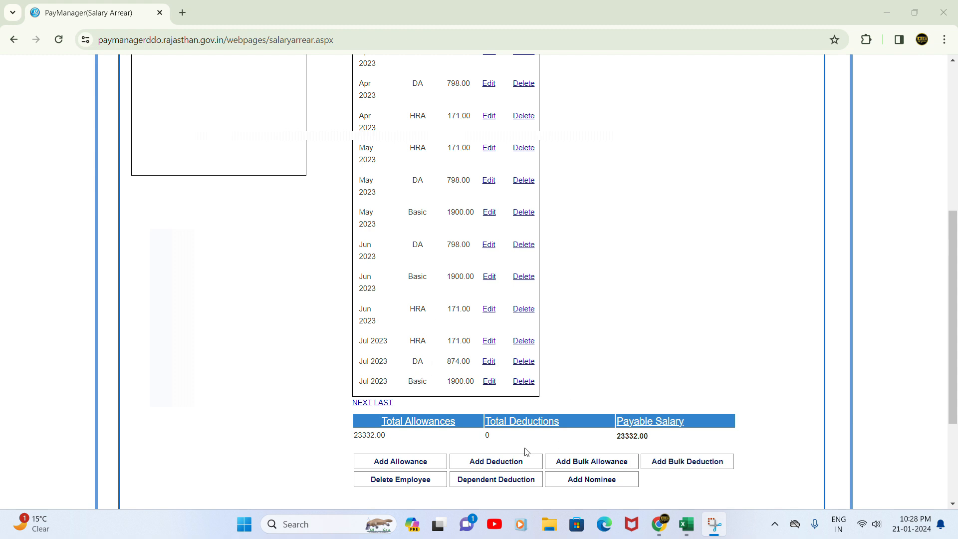
{"action": "left_click", "coordinate": [491, 464]}
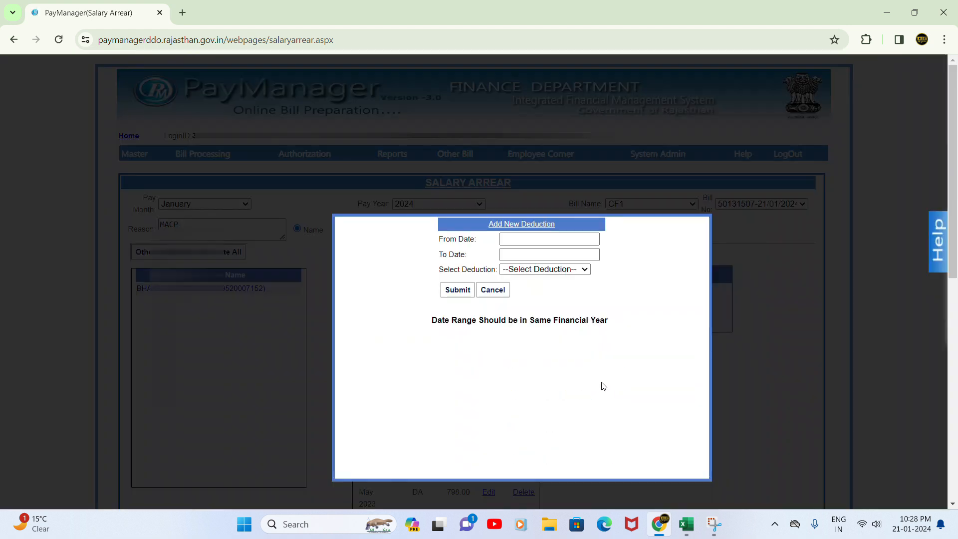
Set the deduction's from date to 01/04/2023 and to date to 30/04/2023
{"action": "left_click", "coordinate": [542, 240]}
{"action": "left_click", "coordinate": [554, 258]}
{"action": "left_click", "coordinate": [511, 258]}
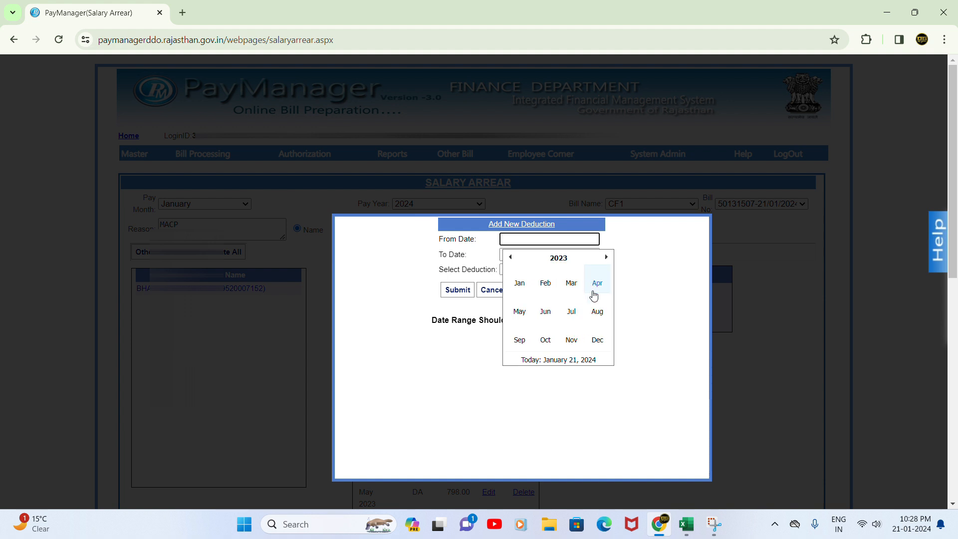
{"action": "left_click", "coordinate": [577, 283]}
{"action": "left_click", "coordinate": [607, 282]}
{"action": "left_click", "coordinate": [516, 255]}
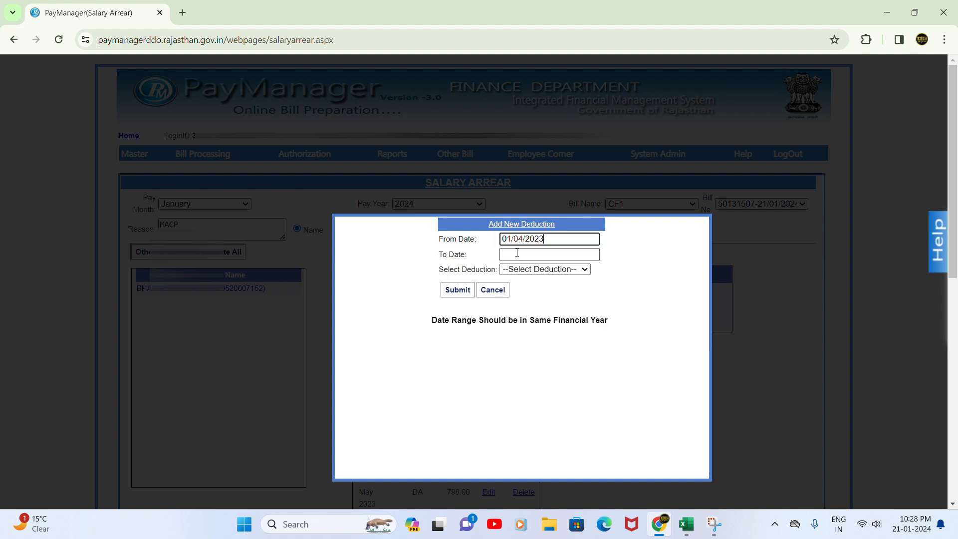
{"action": "left_click", "coordinate": [533, 274]}
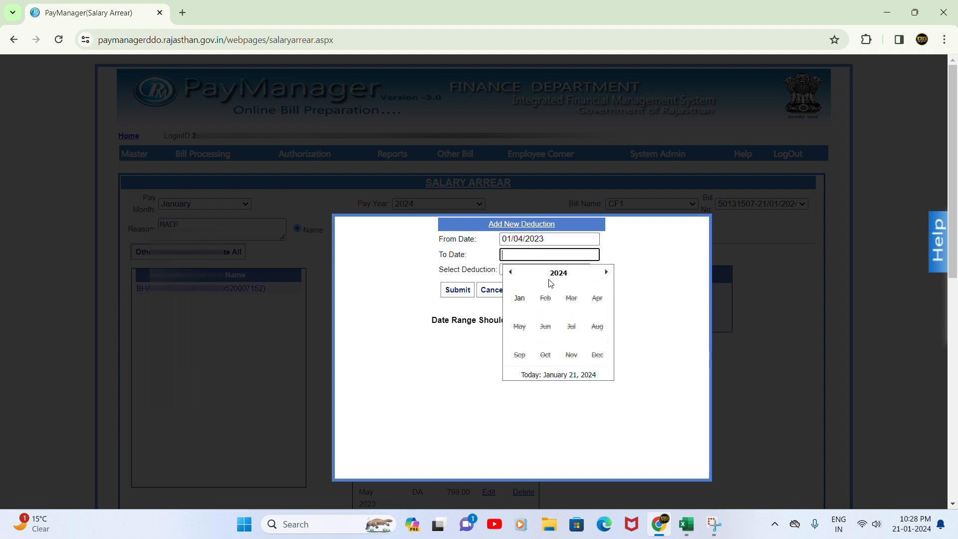
{"action": "left_click", "coordinate": [510, 272]}
{"action": "left_click", "coordinate": [593, 305]}
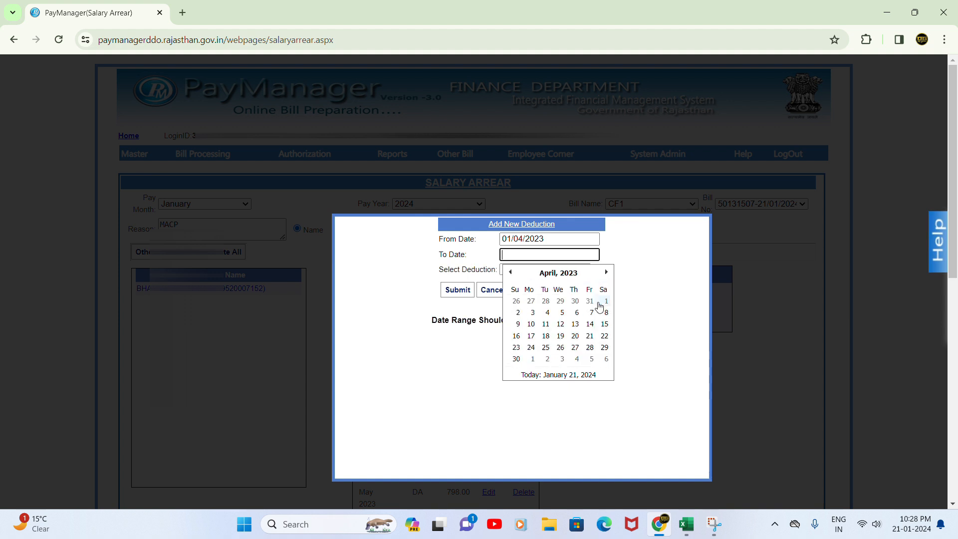
{"action": "left_click", "coordinate": [516, 356]}
Choose GPF(215), enter 2768 already drawn and 76 difference, and submit
{"action": "left_click", "coordinate": [530, 270]}
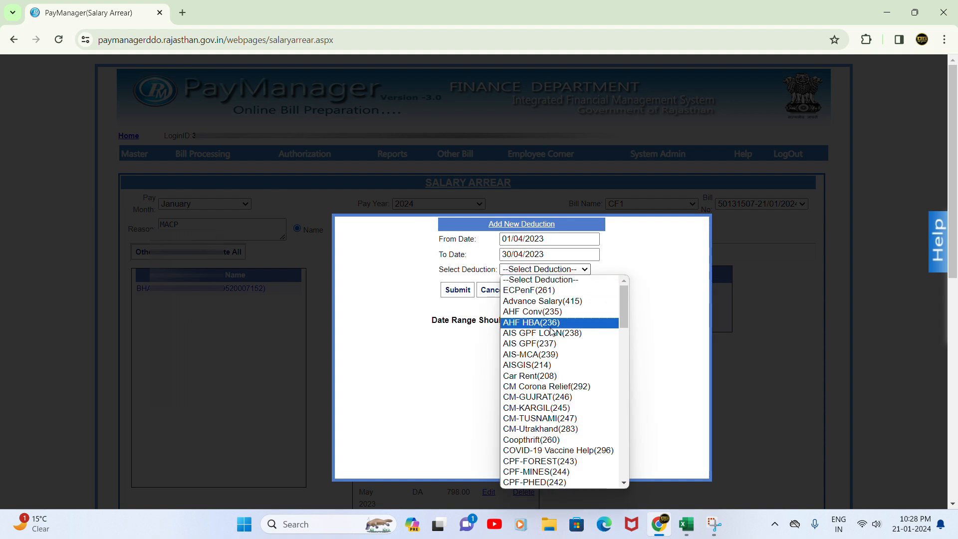
{"action": "scroll", "coordinate": [562, 394], "scroll_direction": "down", "scroll_amount": 5}
{"action": "scroll", "coordinate": [564, 400], "scroll_direction": "down", "scroll_amount": 8}
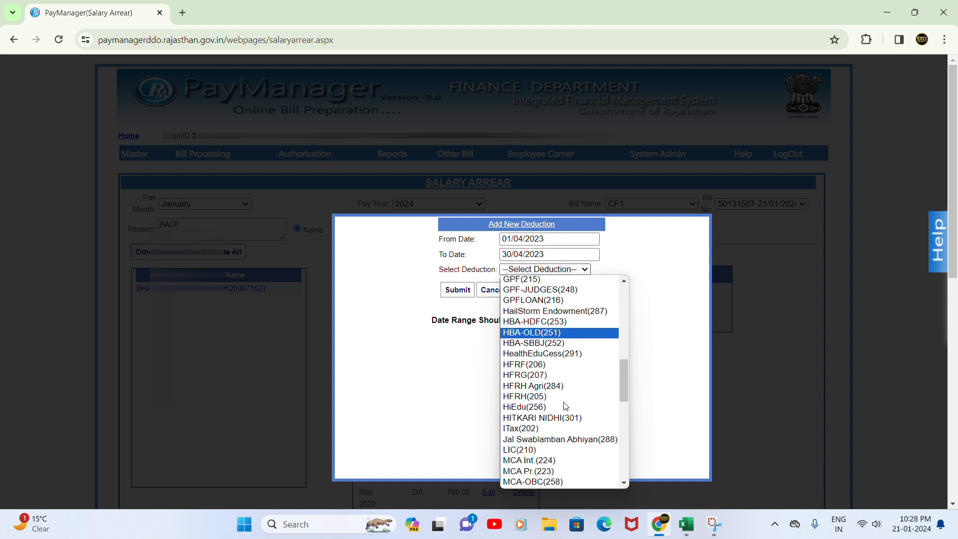
{"action": "scroll", "coordinate": [574, 394], "scroll_direction": "up", "scroll_amount": 8}
{"action": "left_click", "coordinate": [569, 404]}
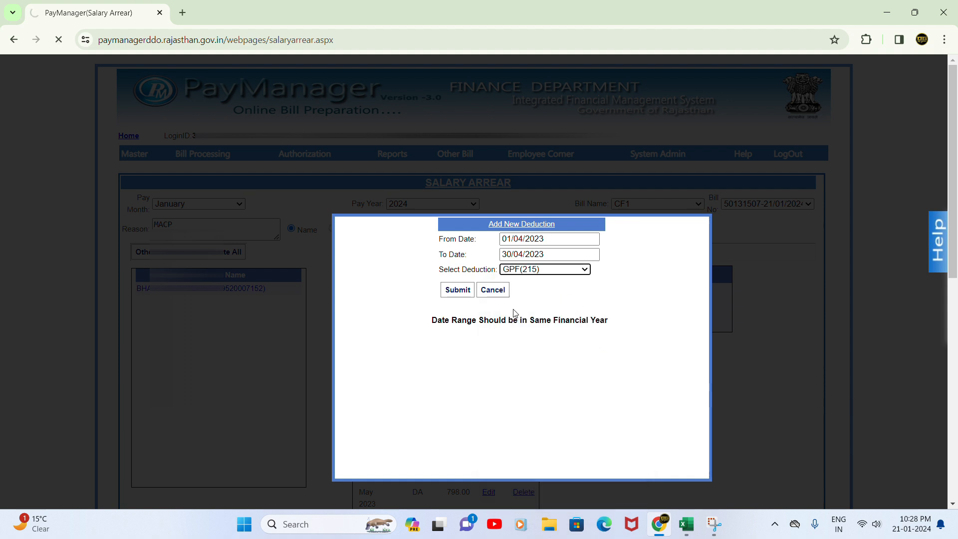
{"action": "left_click", "coordinate": [503, 313]}
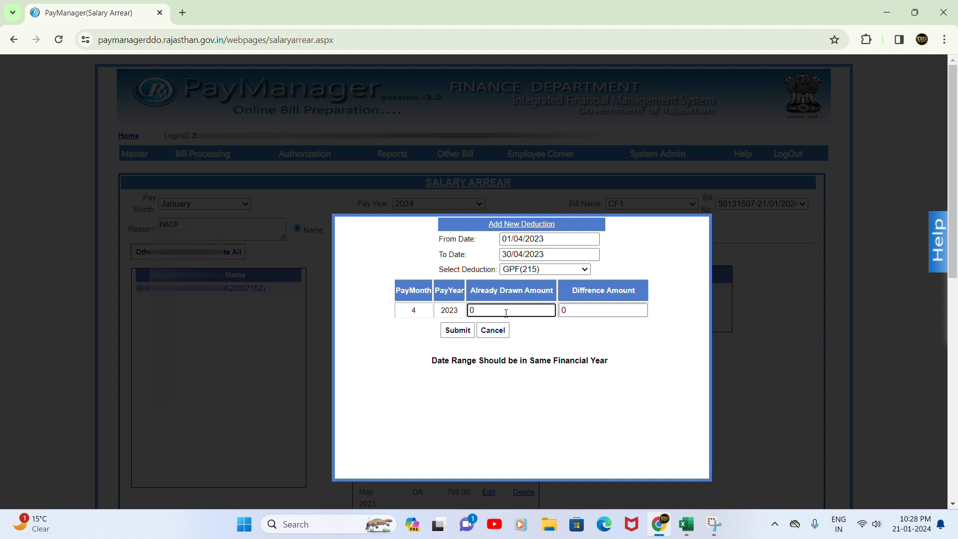
{"action": "left_click", "coordinate": [680, 533]}
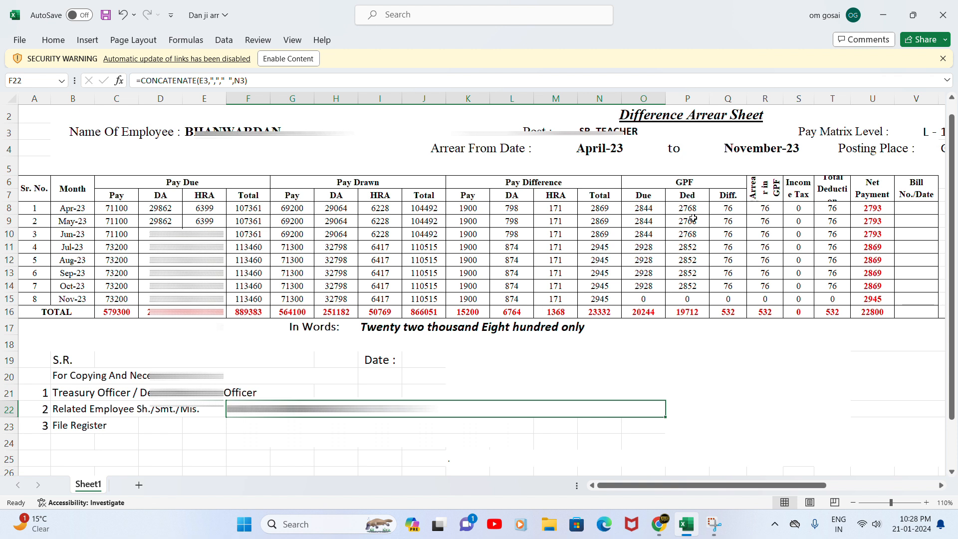
{"action": "left_click", "coordinate": [662, 525]}
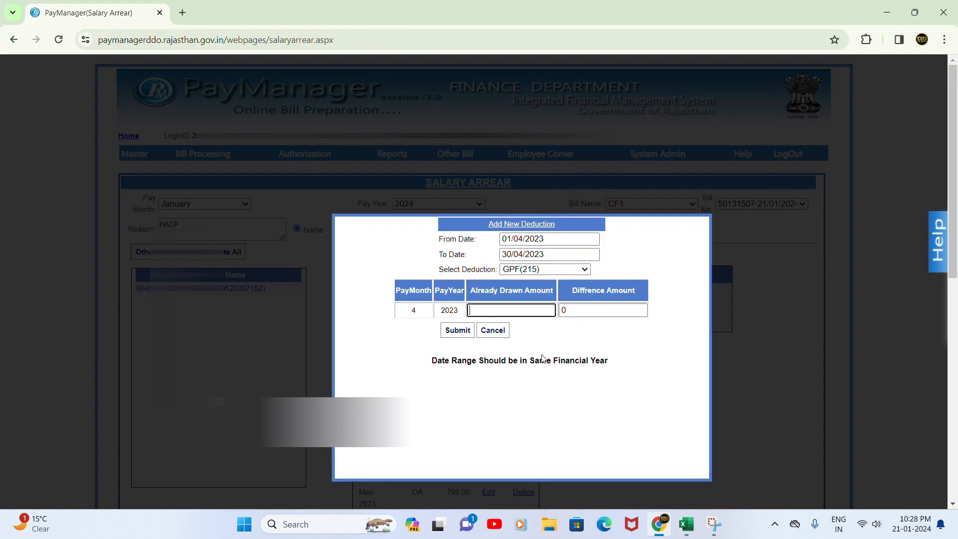
{"action": "type", "text": "2768"}
{"action": "left_click", "coordinate": [580, 314]}
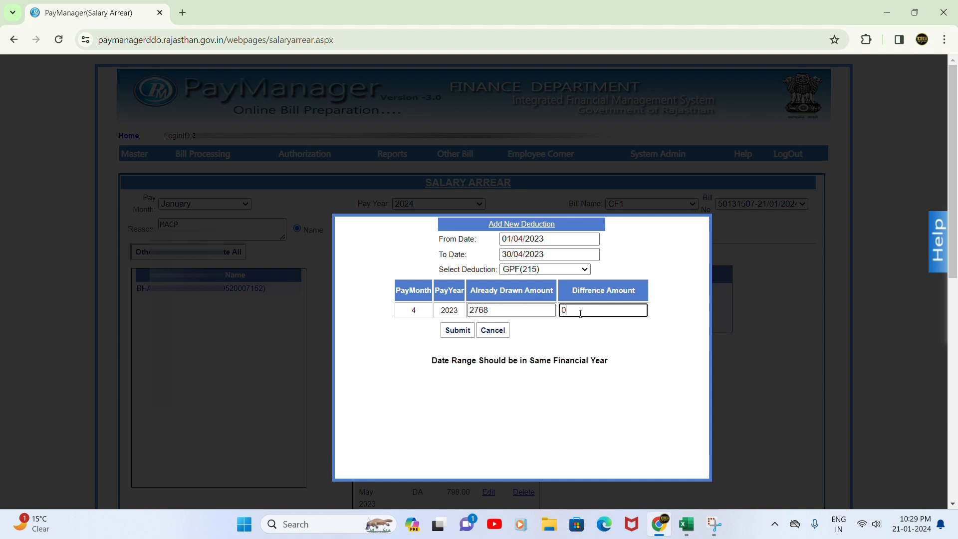
{"action": "type", "text": "76"}
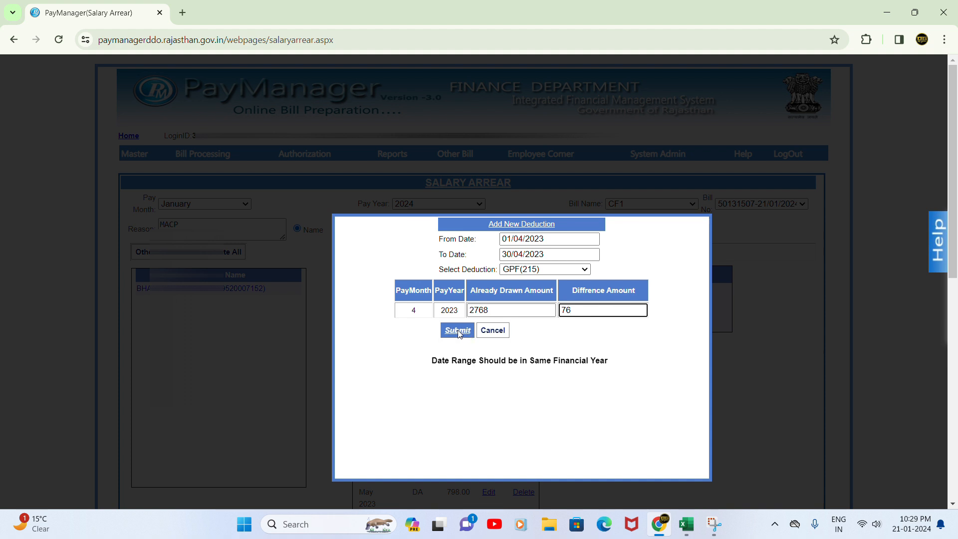
{"action": "left_click", "coordinate": [458, 330]}
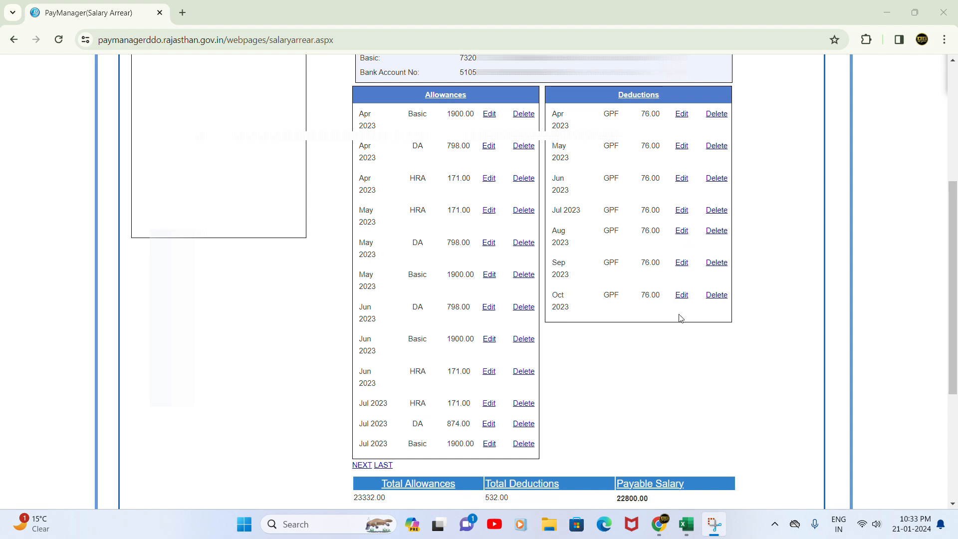
Scroll to the 22800 payable total and compare it with Excel's Difference Arrear Sheet
{"action": "scroll", "coordinate": [680, 318], "scroll_direction": "down", "scroll_amount": 3}
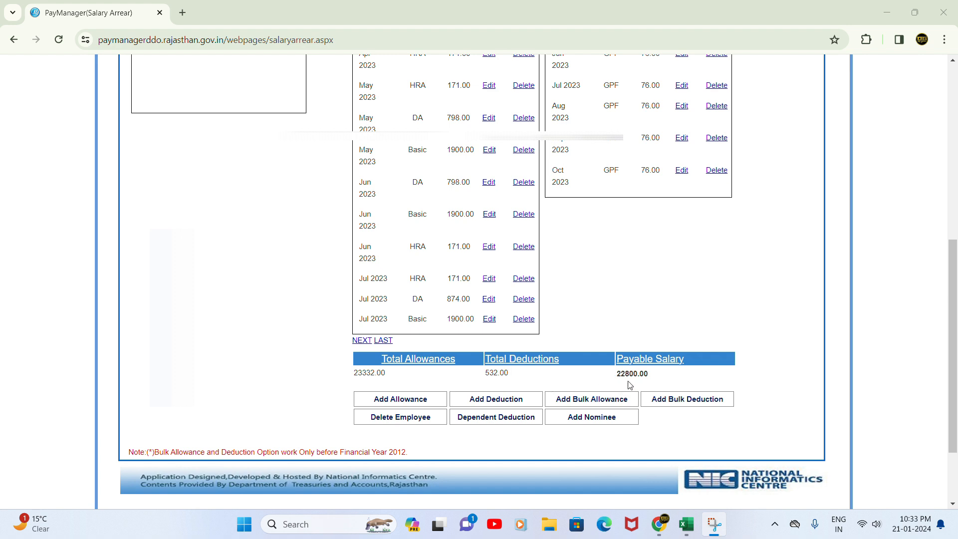
{"action": "left_click", "coordinate": [686, 528]}
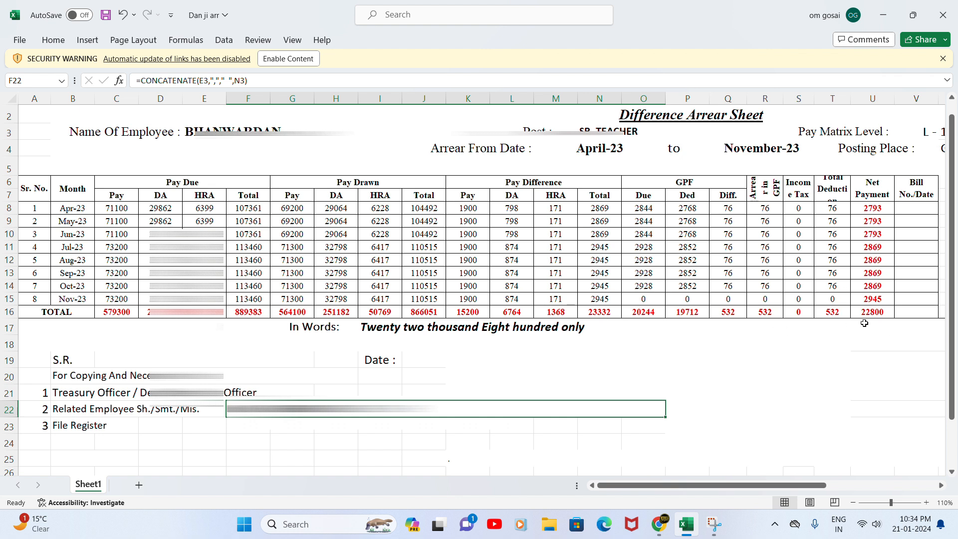
Back in PayManager, open Reports > Salary Report > Salary Arrear Report
{"action": "left_click", "coordinate": [659, 524]}
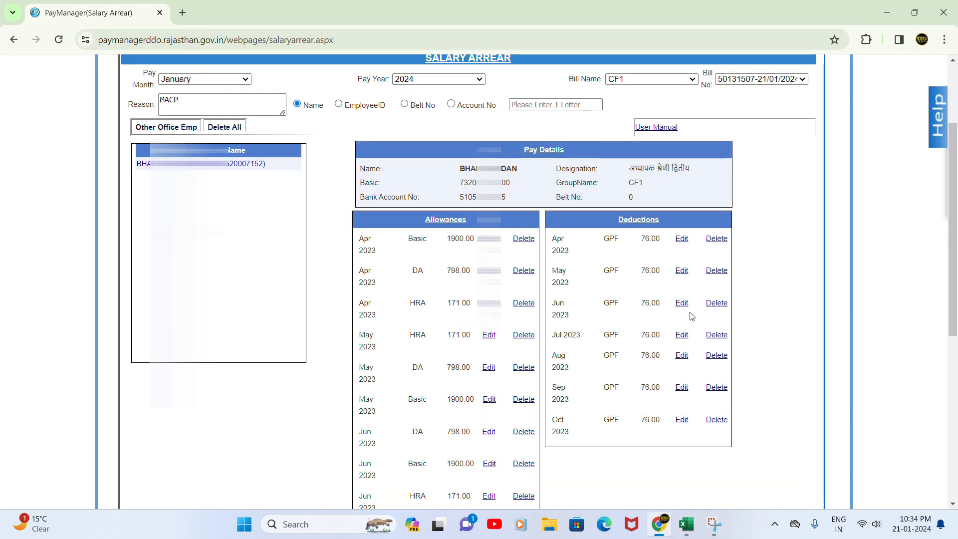
{"action": "scroll", "coordinate": [450, 211], "scroll_direction": "up", "scroll_amount": 3}
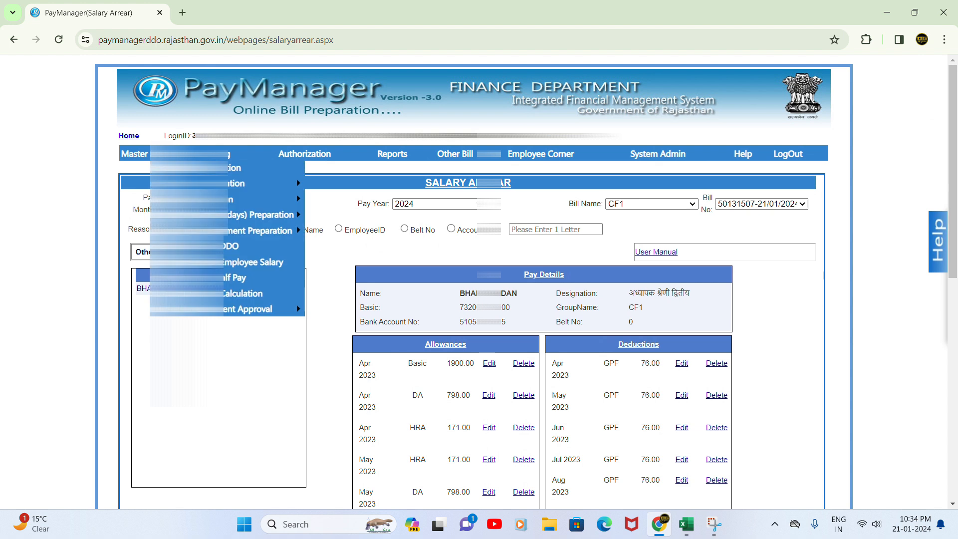
{"action": "mouse_move", "coordinate": [305, 154]}
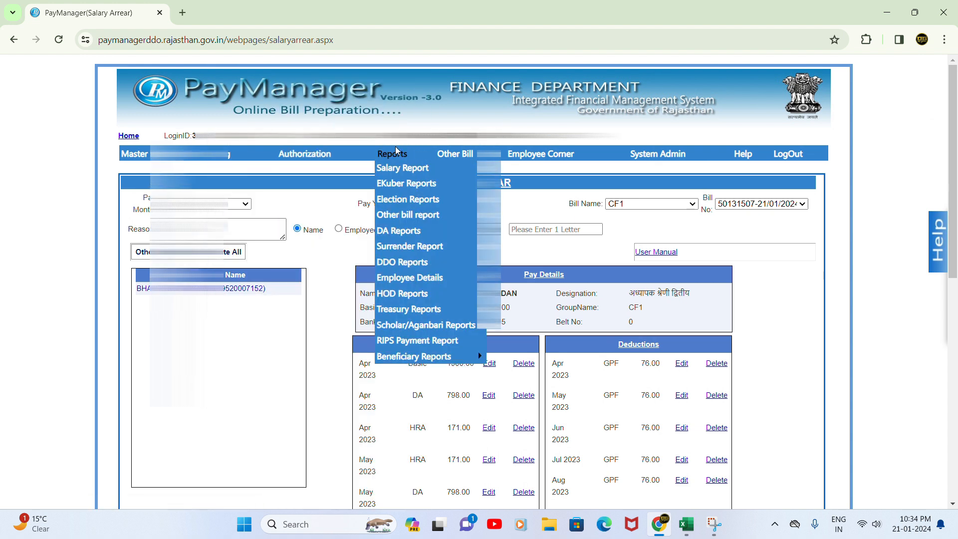
{"action": "mouse_move", "coordinate": [394, 155]}
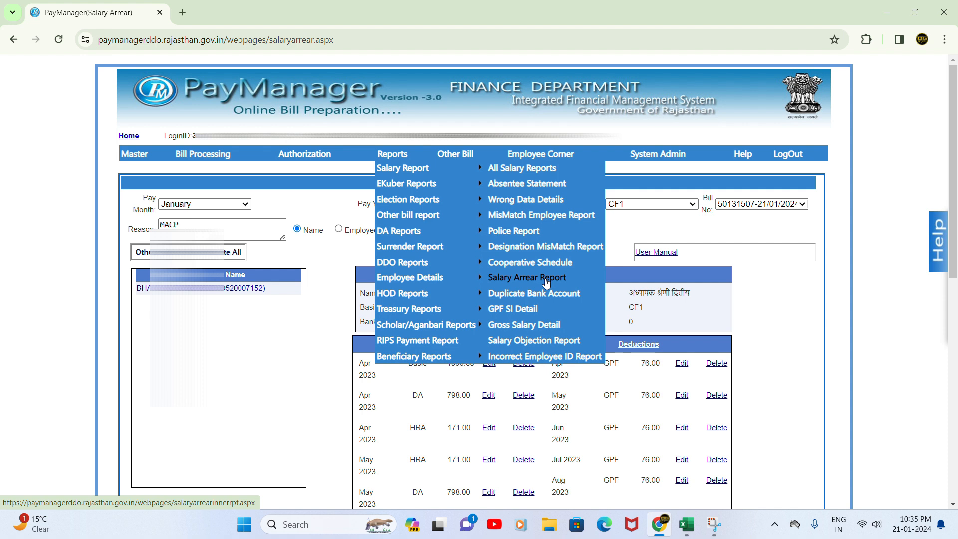
{"action": "left_click", "coordinate": [546, 282]}
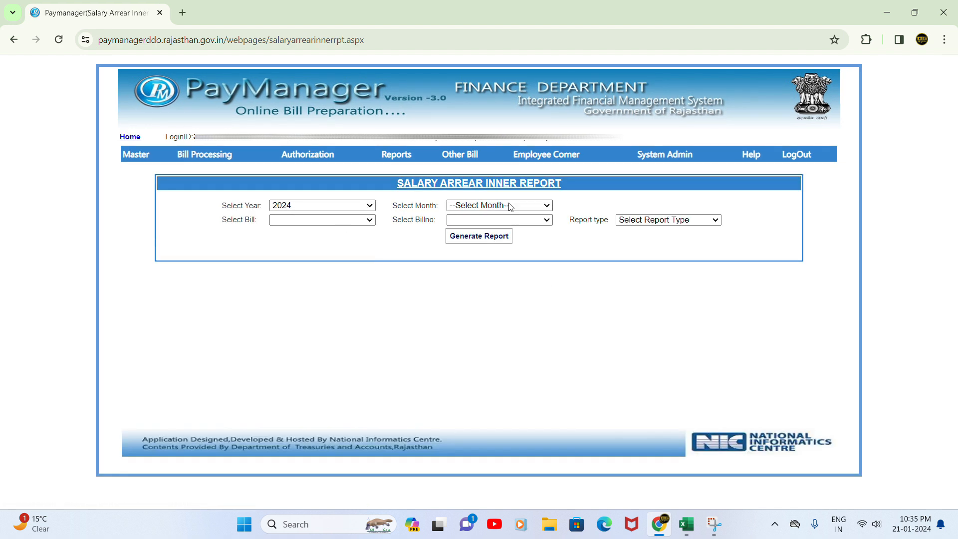
{"action": "left_click", "coordinate": [510, 206]}
{"action": "left_click", "coordinate": [494, 226]}
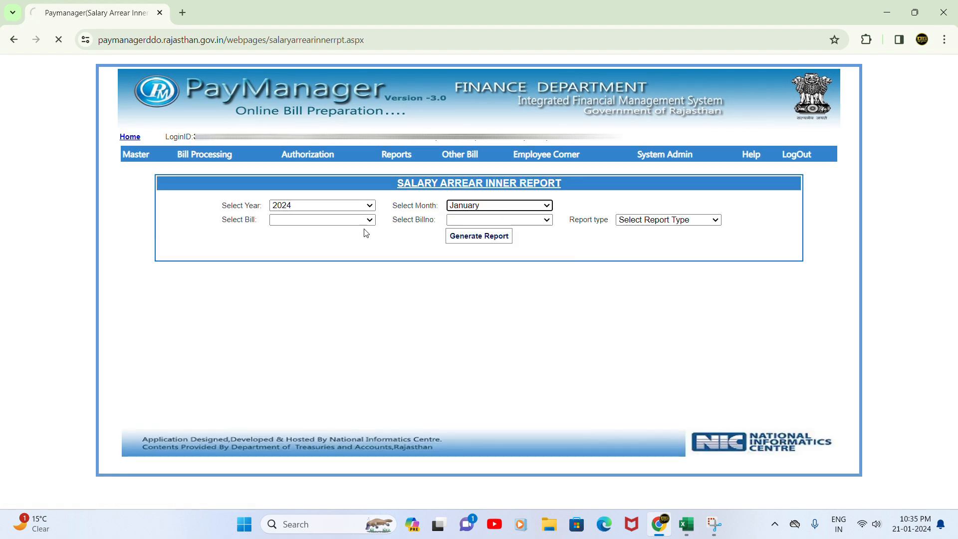
{"action": "left_click", "coordinate": [318, 225]}
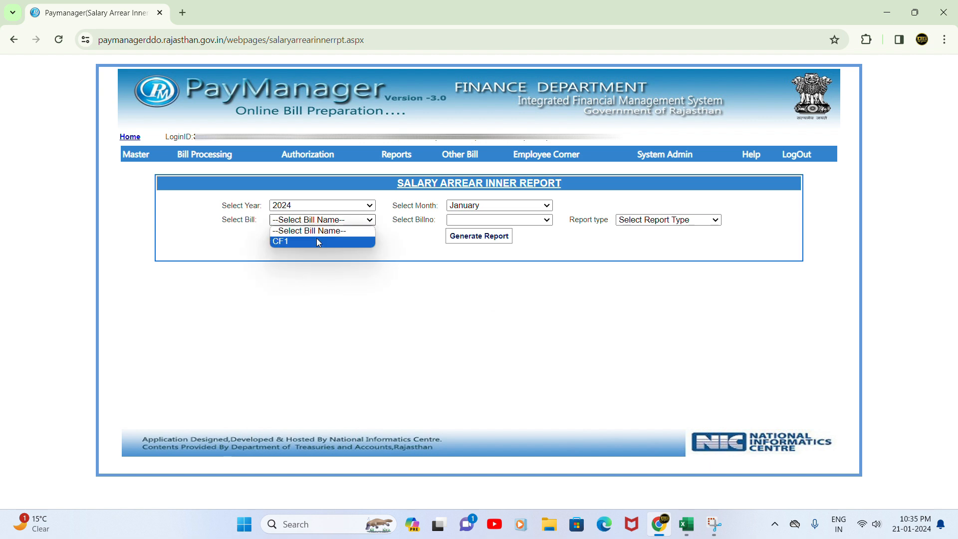
{"action": "left_click", "coordinate": [316, 239]}
{"action": "left_click", "coordinate": [477, 225]}
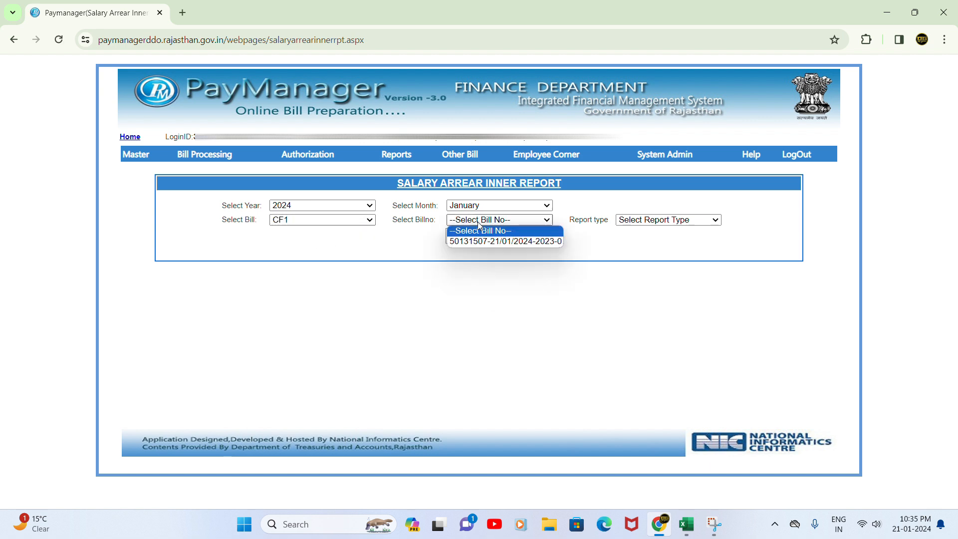
{"action": "left_click", "coordinate": [477, 241]}
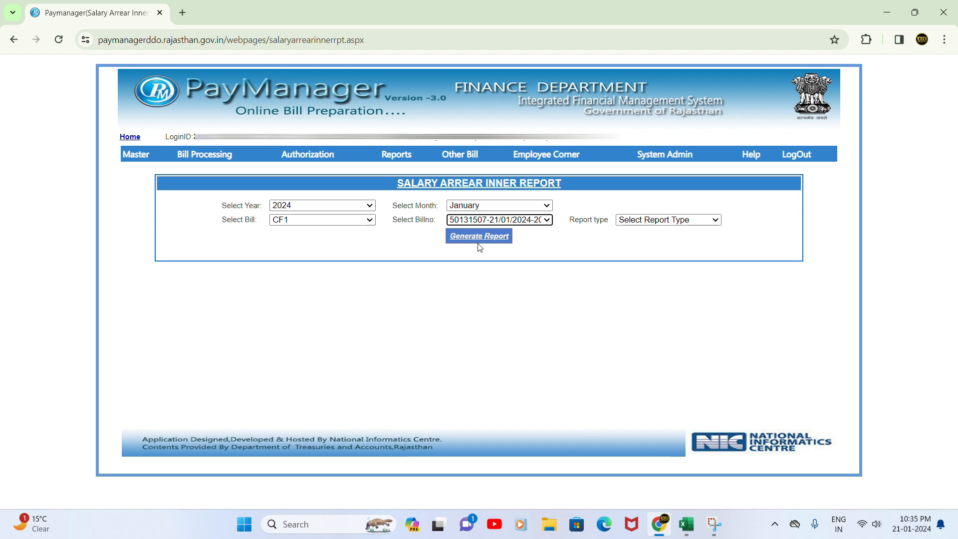
Generate the Inner report type and open the downloaded arrear PDF
{"action": "left_click", "coordinate": [668, 219]}
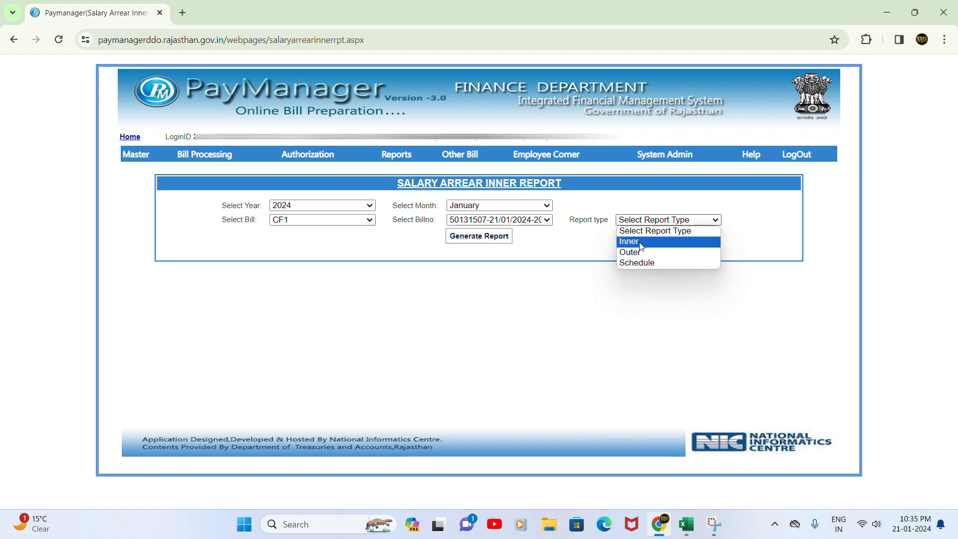
{"action": "left_click", "coordinate": [642, 242]}
{"action": "left_click", "coordinate": [478, 239]}
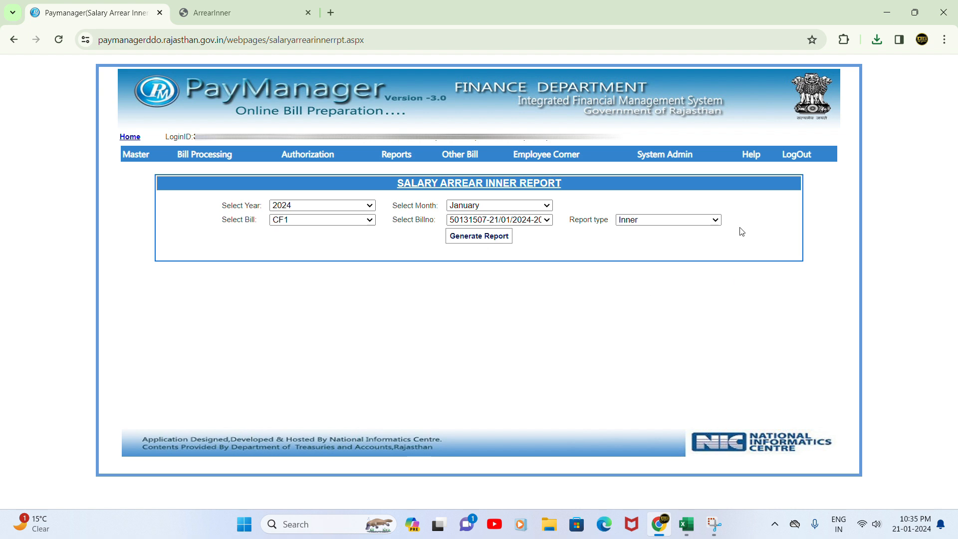
{"action": "left_click", "coordinate": [881, 43]}
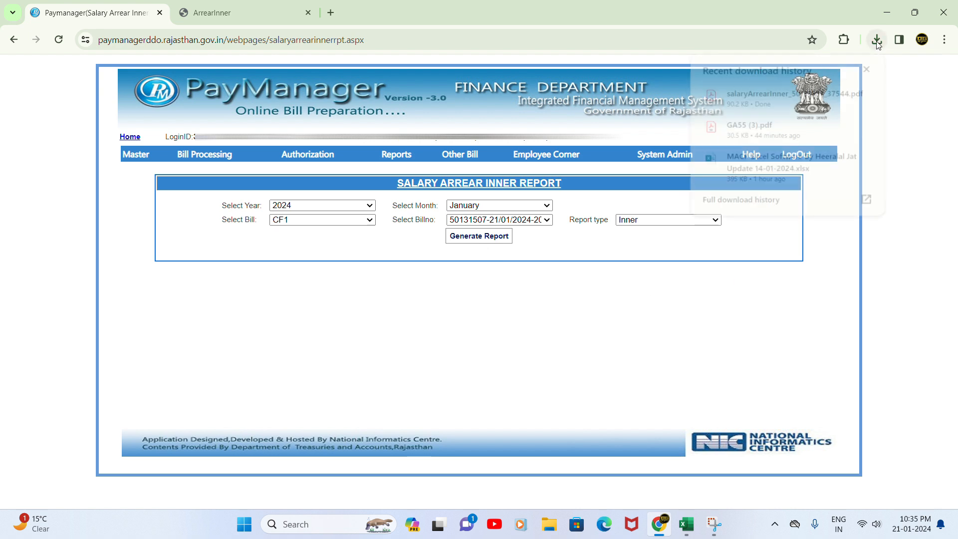
{"action": "left_click", "coordinate": [776, 93]}
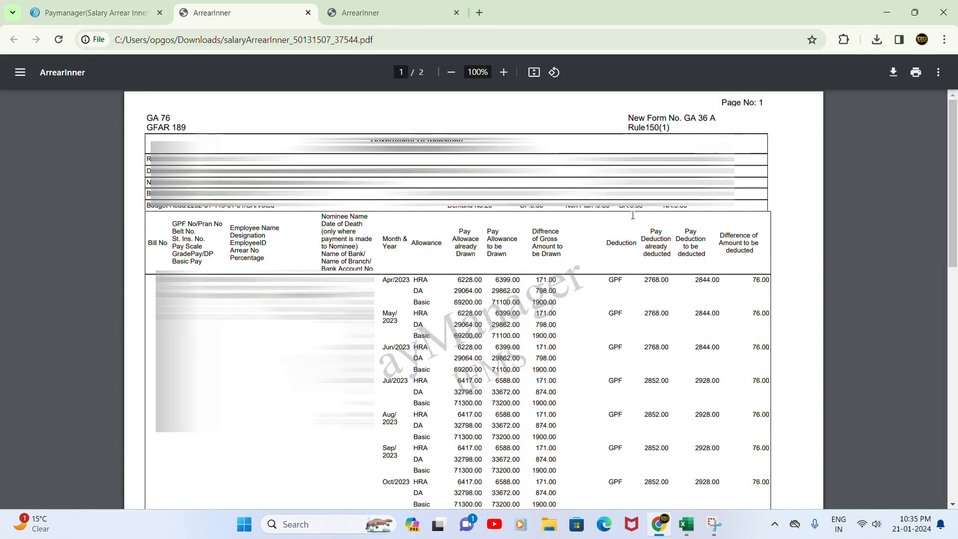
Review the ArrearInner PDF's HRA, DA, Basic and GPF rows, then return to PayManager
{"action": "scroll", "coordinate": [624, 250], "scroll_direction": "down", "scroll_amount": 5}
{"action": "scroll", "coordinate": [469, 245], "scroll_direction": "up", "scroll_amount": 3}
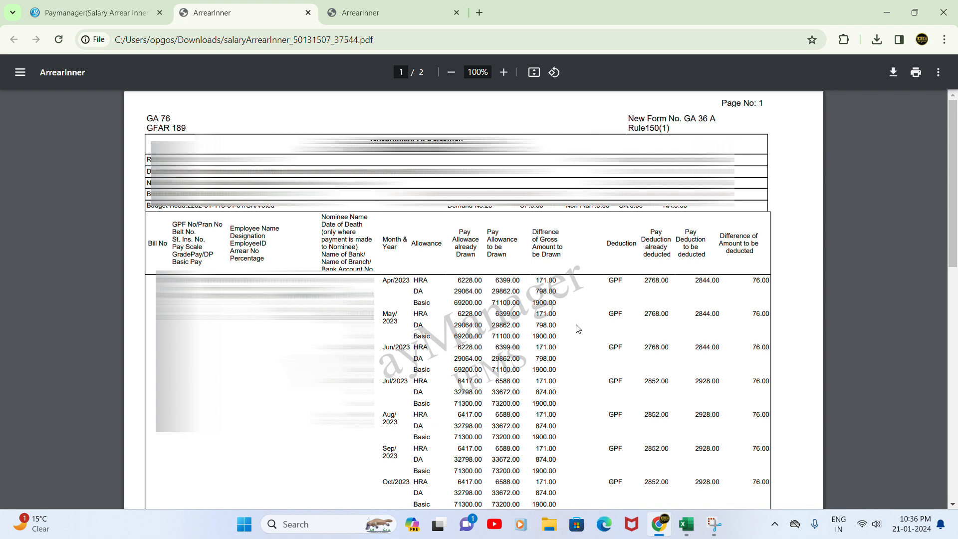
{"action": "left_click", "coordinate": [118, 14]}
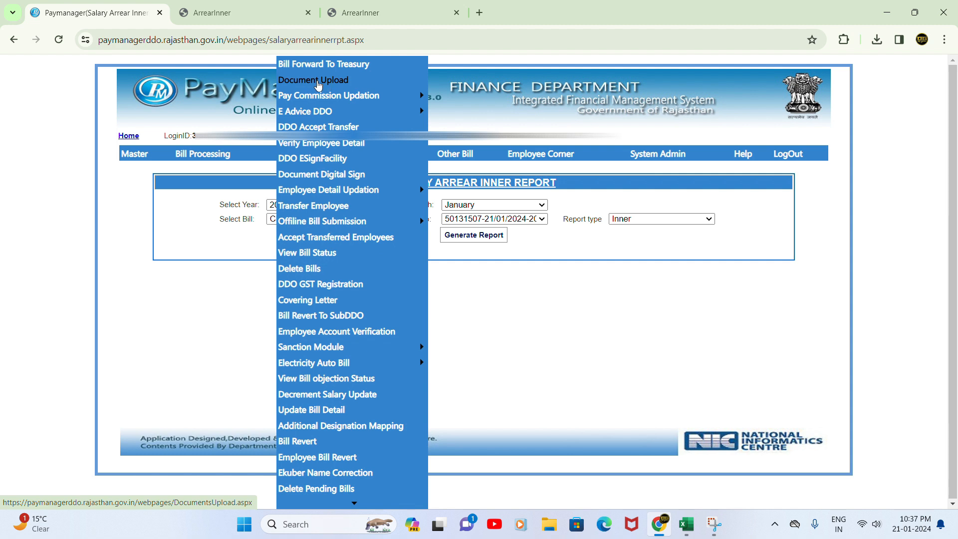
Open Document Upload for Salary Arrear bill CF1, number 50131507
{"action": "left_click", "coordinate": [338, 82]}
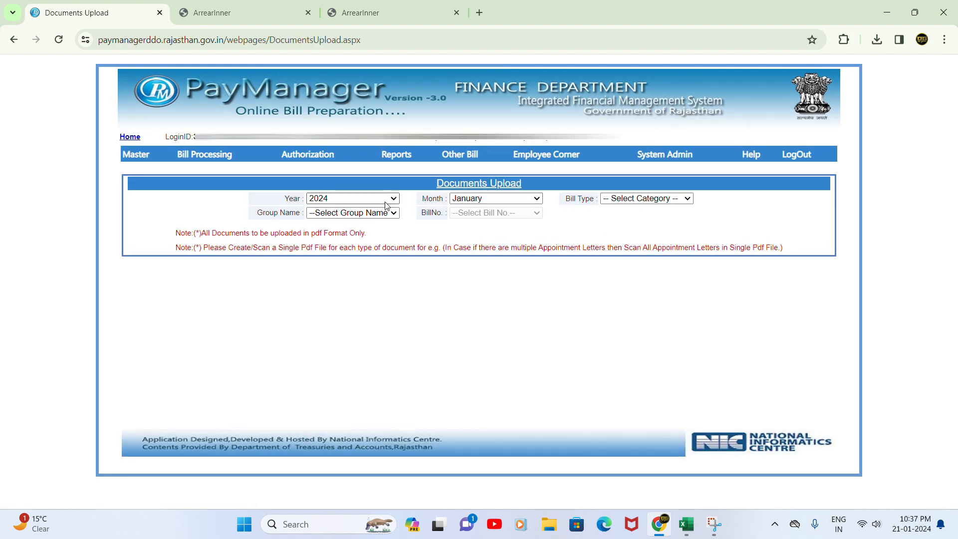
{"action": "left_click", "coordinate": [636, 201]}
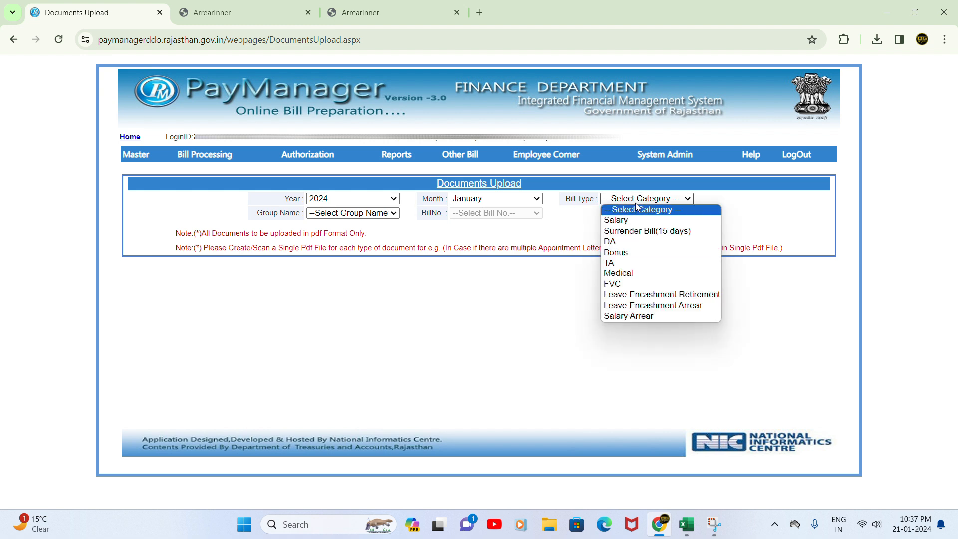
{"action": "left_click", "coordinate": [643, 315]}
{"action": "left_click", "coordinate": [356, 212]}
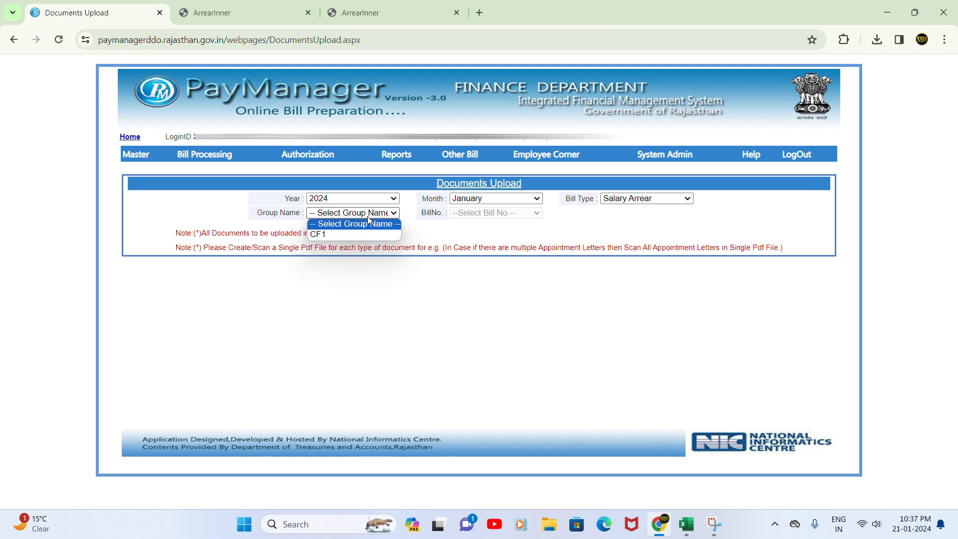
{"action": "left_click", "coordinate": [361, 229]}
{"action": "left_click", "coordinate": [492, 215]}
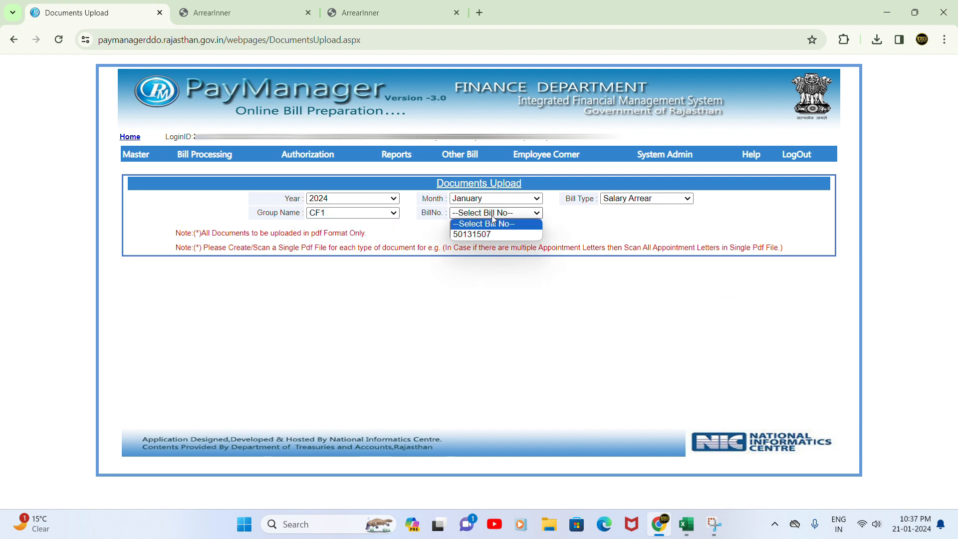
{"action": "left_click", "coordinate": [492, 235]}
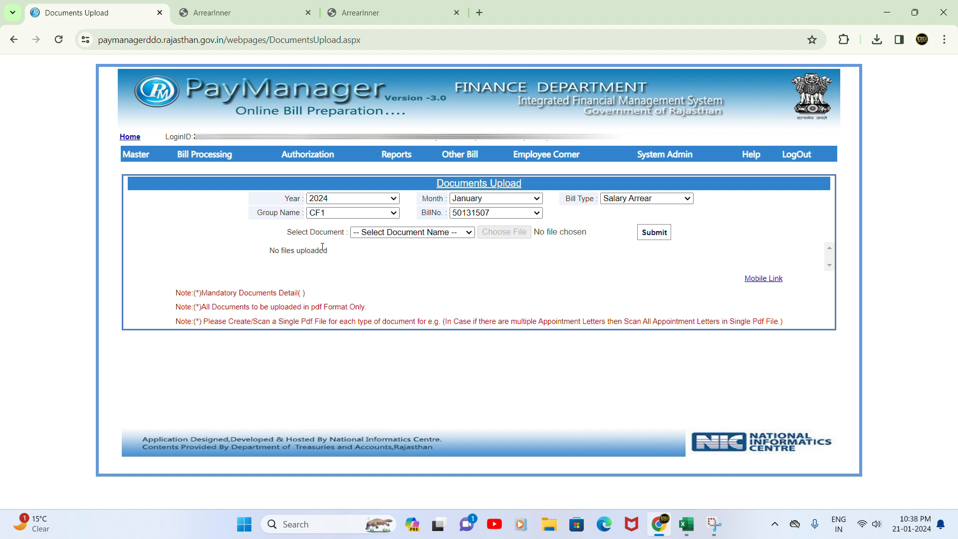
Check the uploadable document types, then go to the Forward To DDO page
{"action": "left_click", "coordinate": [411, 234]}
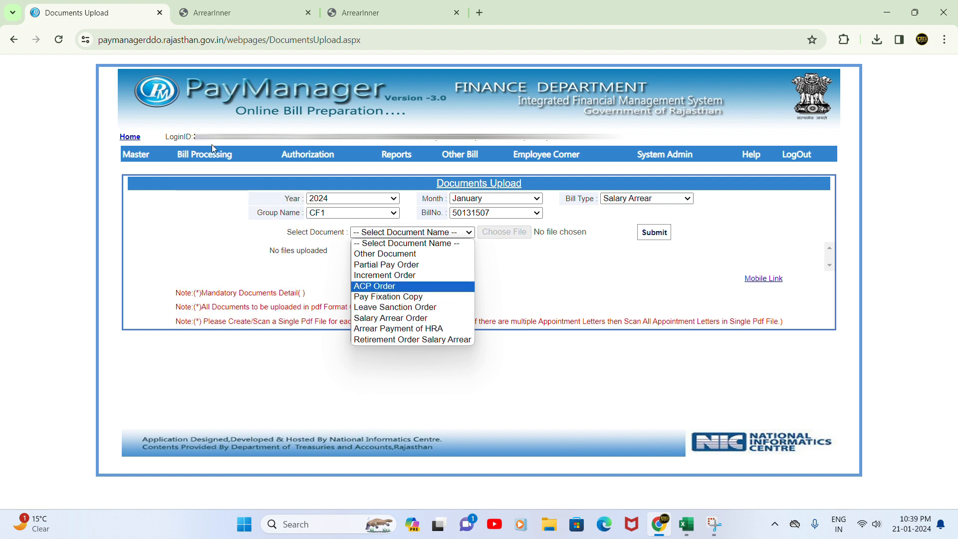
{"action": "mouse_move", "coordinate": [220, 231]}
{"action": "left_click", "coordinate": [222, 248]}
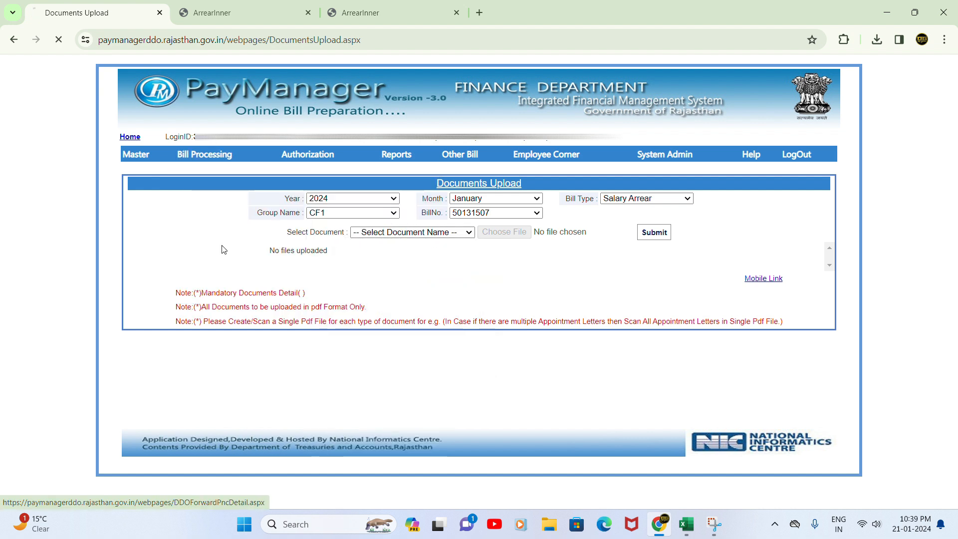
Select bill type Salary Arrear and bill name CF1 to list bill 50131507 (net 22800.00)
{"action": "left_click", "coordinate": [395, 238]}
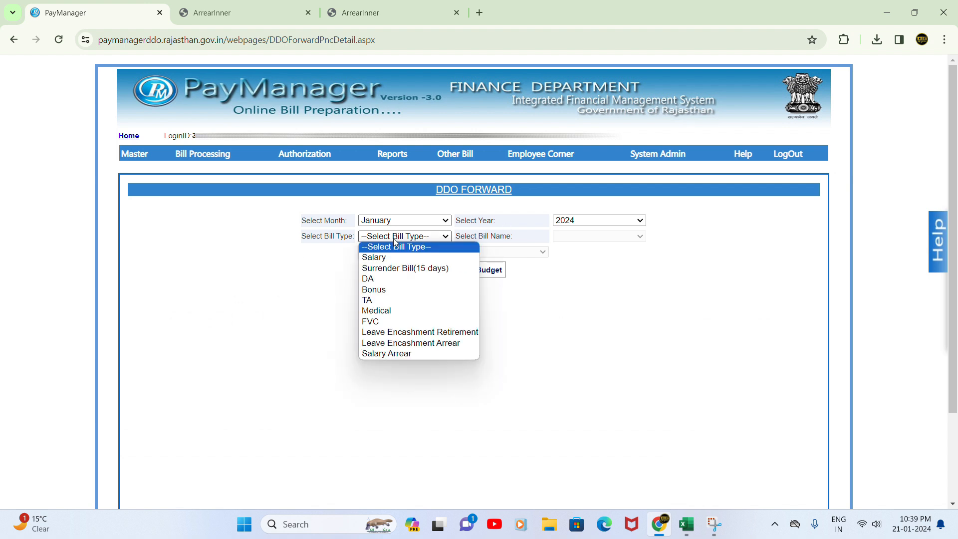
{"action": "left_click", "coordinate": [404, 355]}
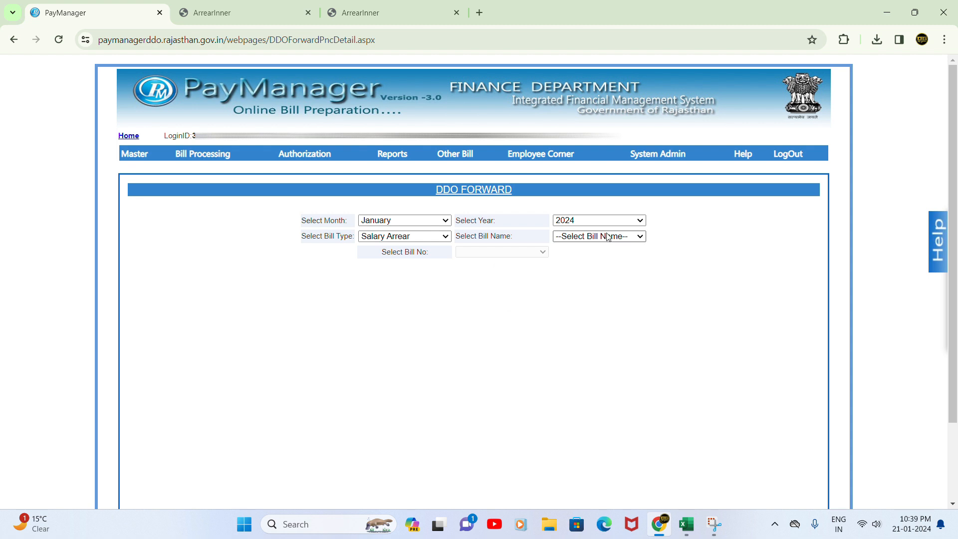
{"action": "left_click", "coordinate": [608, 237]}
{"action": "left_click", "coordinate": [594, 255]}
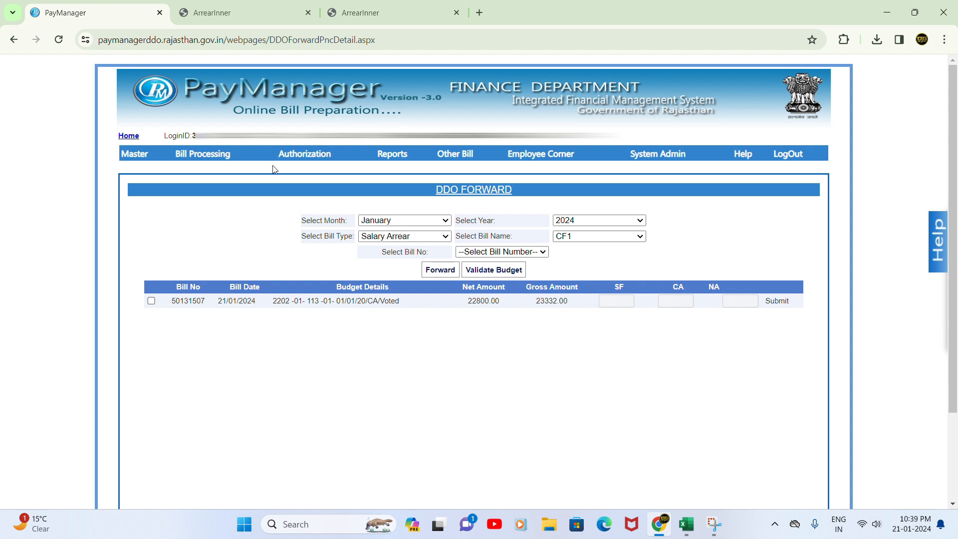
{"action": "mouse_move", "coordinate": [283, 157]}
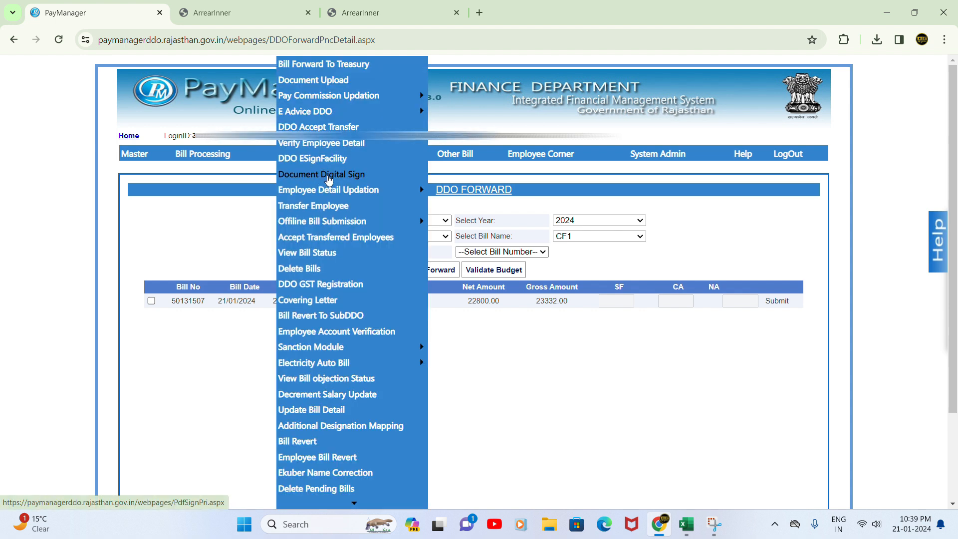
Open the Document Digital Sign page, then move on to Bill Forward To Treasury
{"action": "left_click", "coordinate": [327, 175]}
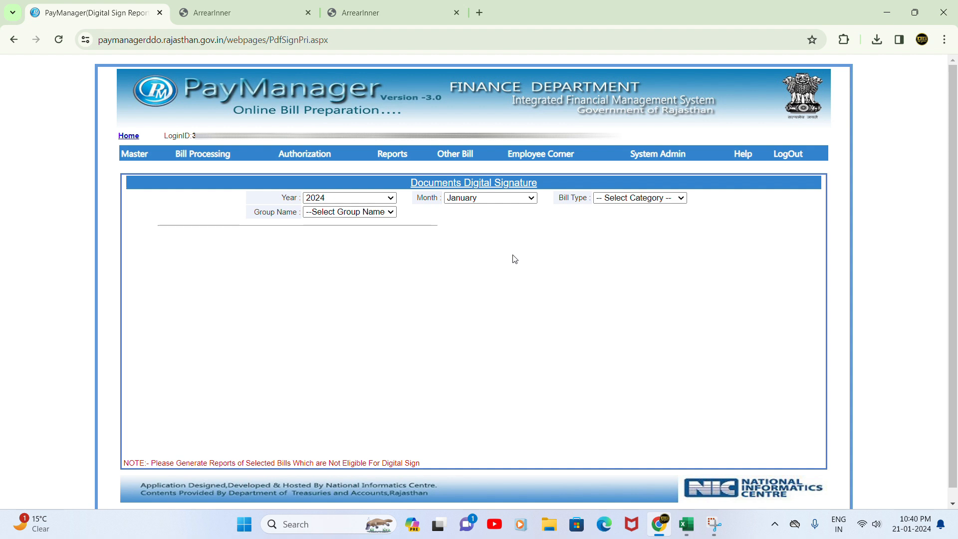
{"action": "mouse_move", "coordinate": [306, 154]}
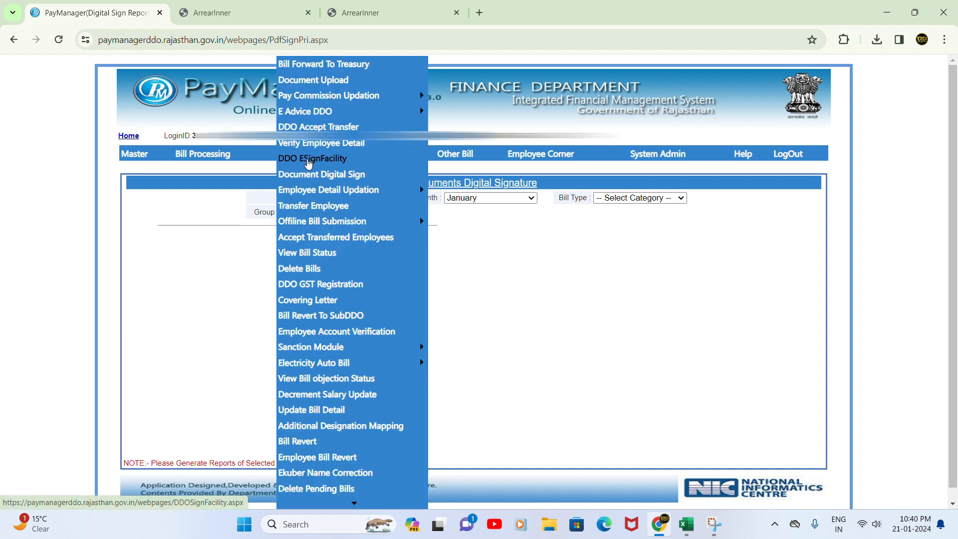
{"action": "mouse_move", "coordinate": [323, 102]}
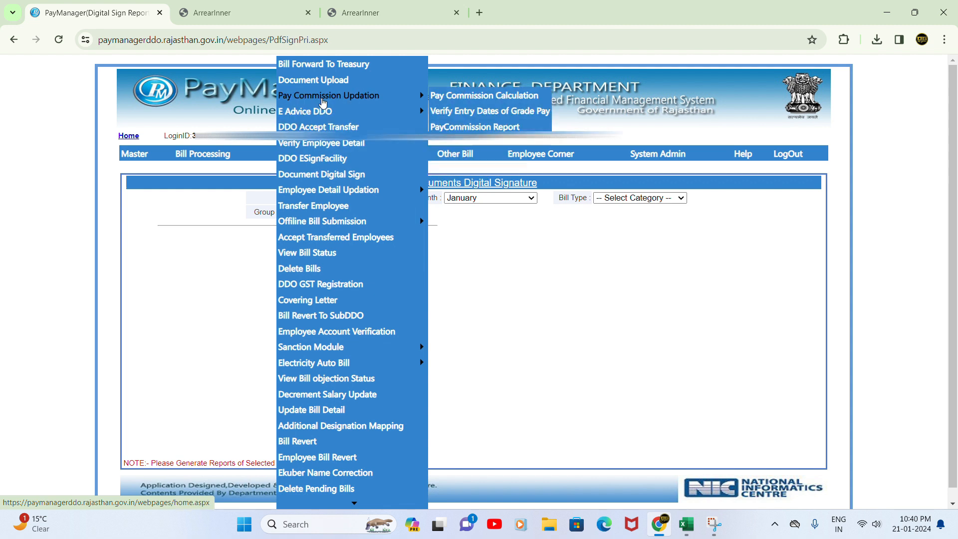
{"action": "left_click", "coordinate": [347, 68]}
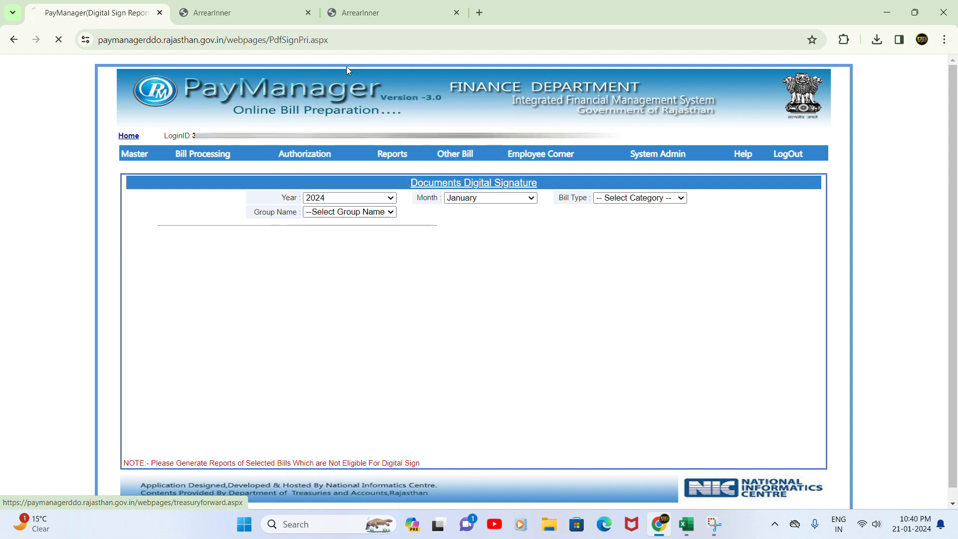